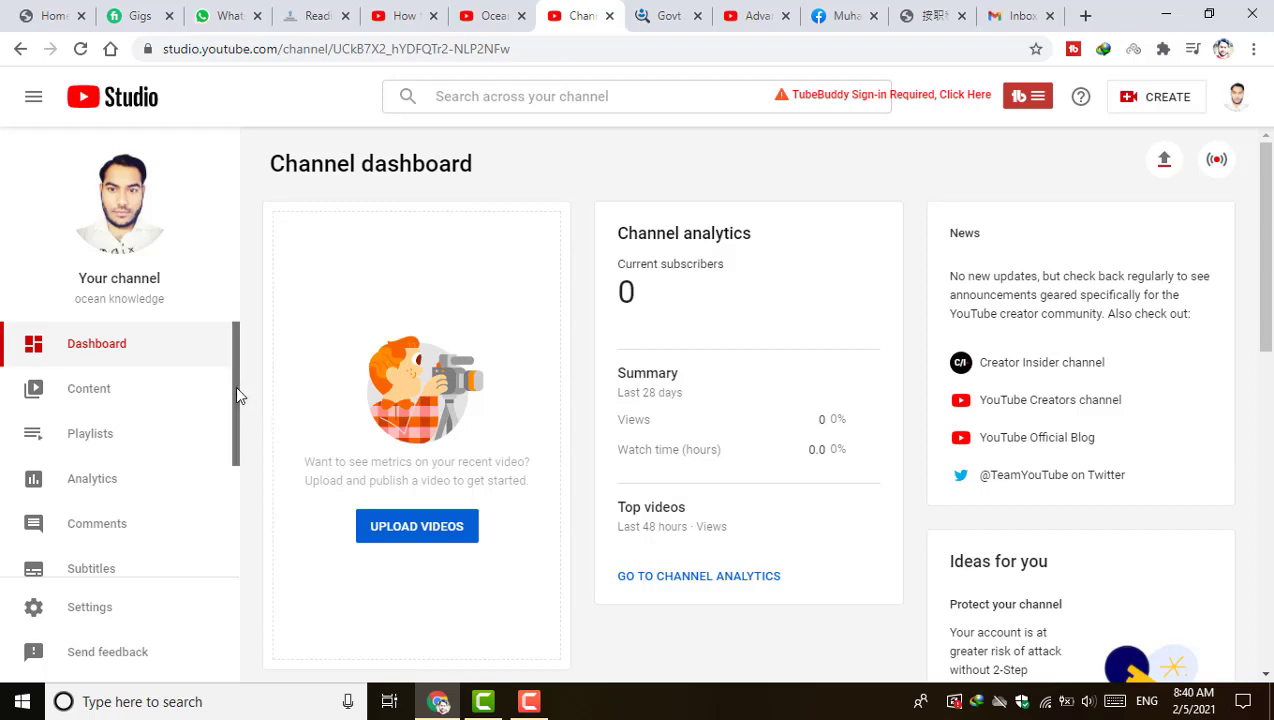
View the account menu on the Ocean Of Knowledge channel page and return to the YouTube Studio channel dashboard.
drag(236, 394, 231, 517)
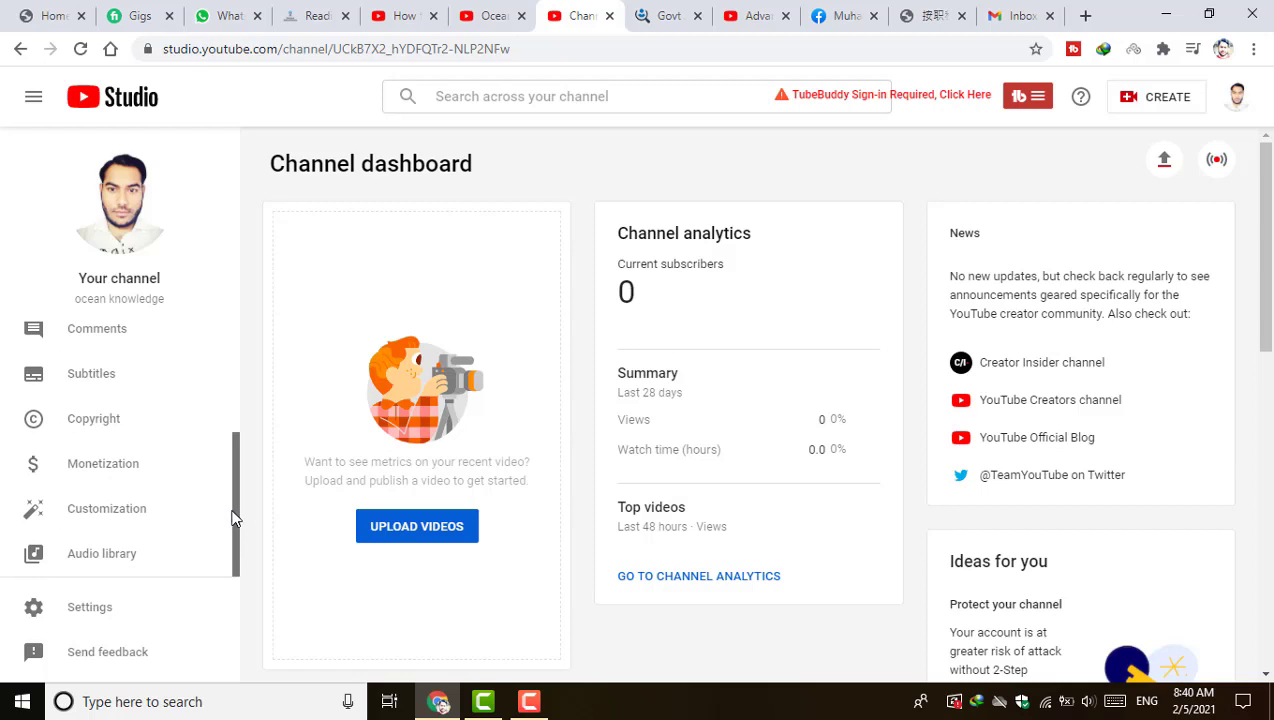
drag(233, 515, 245, 330)
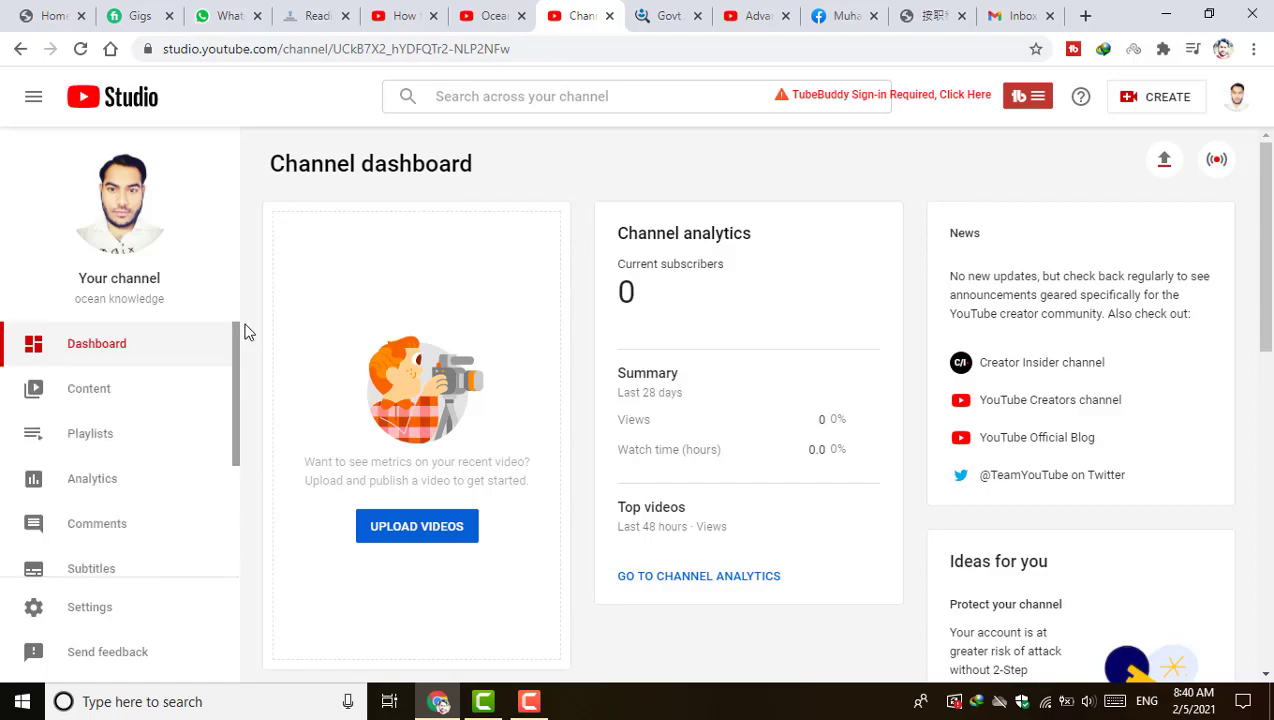
click(487, 10)
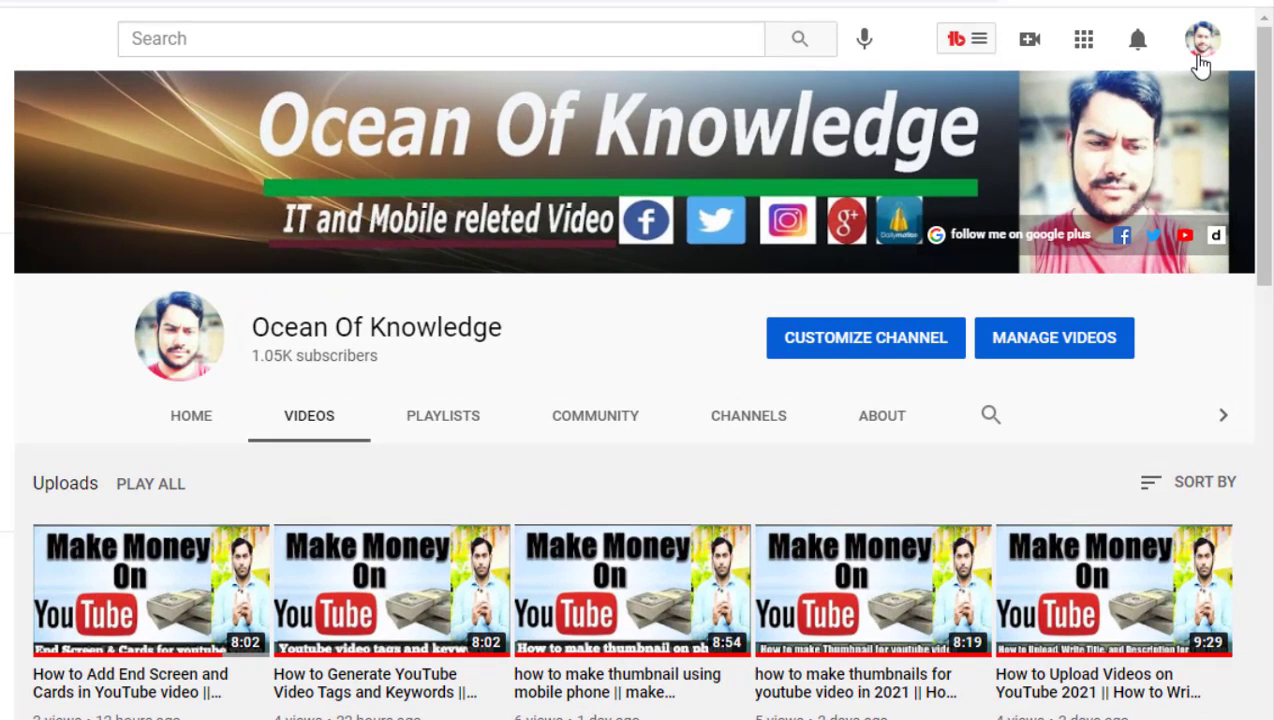
click(1200, 55)
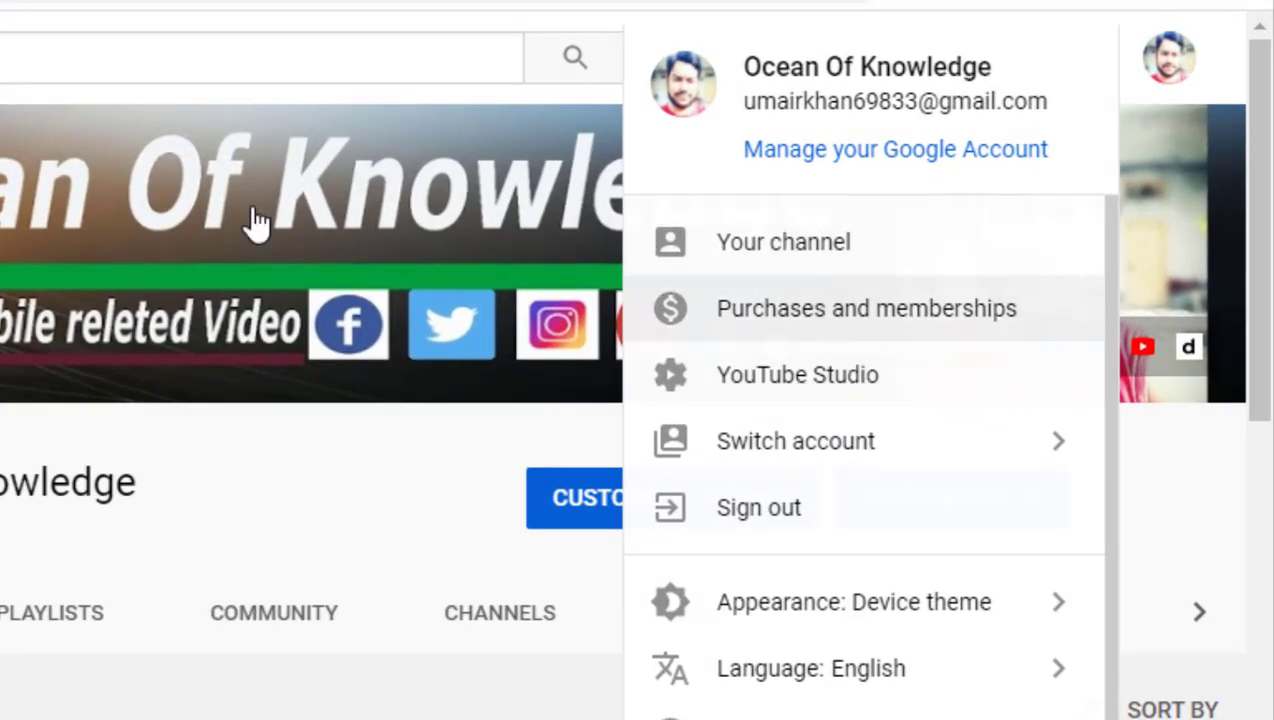
click(582, 16)
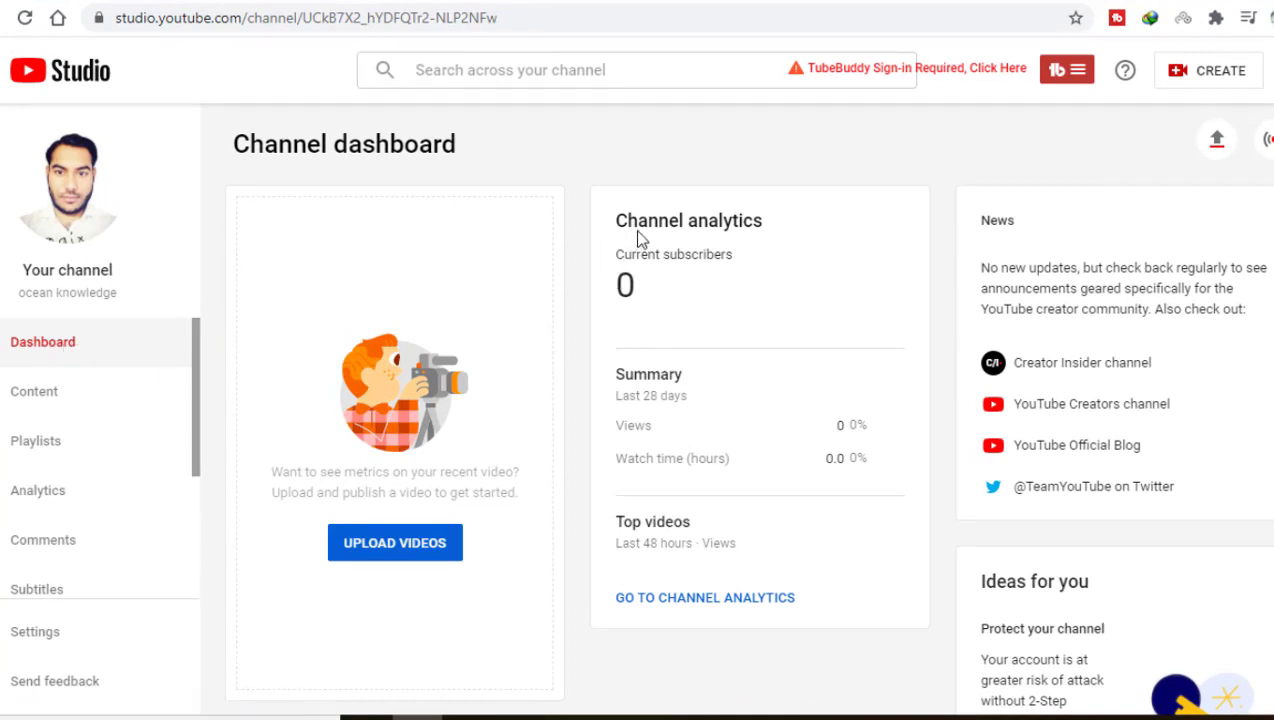
Examine the dashboard's channel analytics card, covering current subscribers, the 28-day summary of views and watch time, and top videos.
drag(617, 218, 802, 236)
click(751, 304)
drag(612, 251, 690, 318)
click(625, 286)
drag(634, 377, 739, 397)
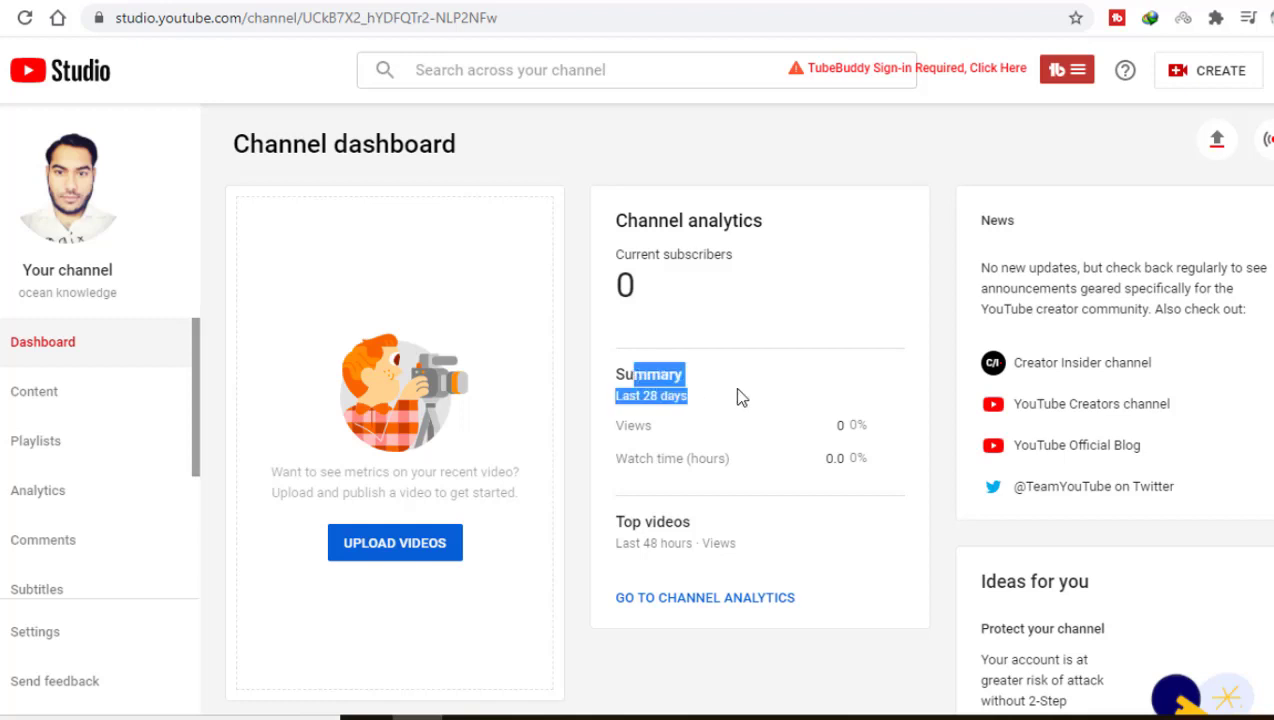
click(822, 336)
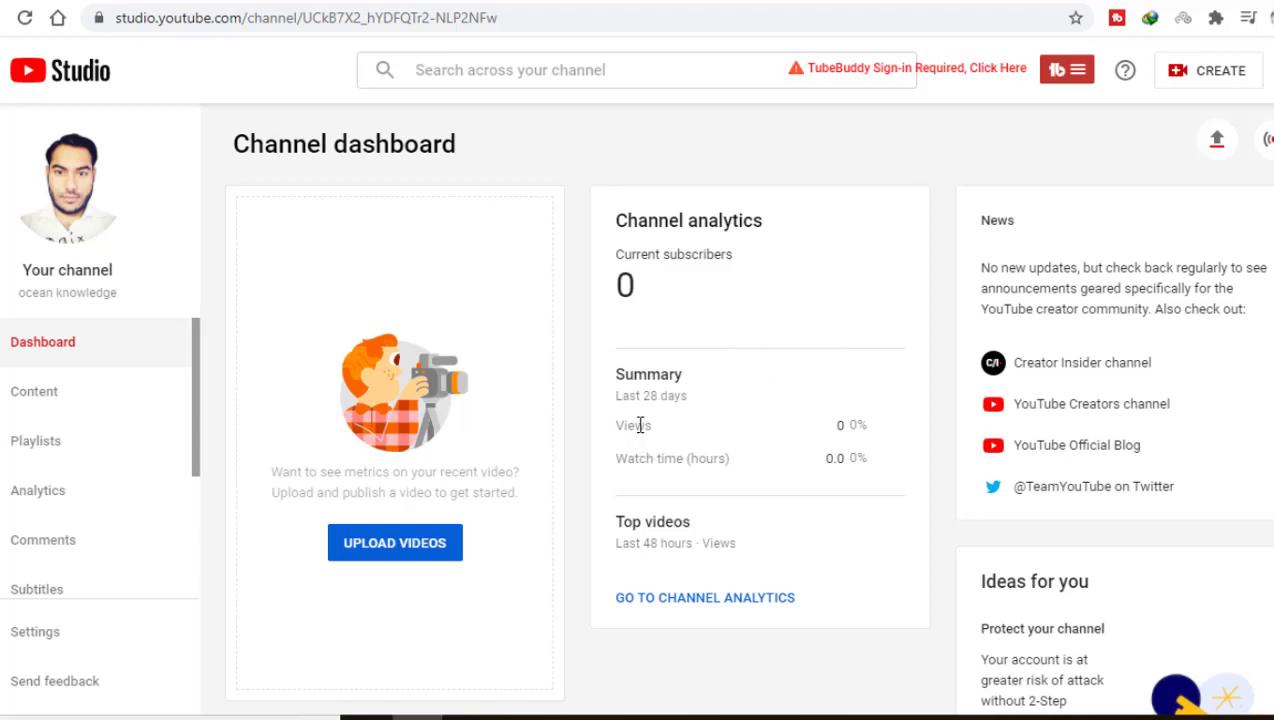
drag(634, 425, 887, 434)
click(838, 428)
click(893, 430)
drag(813, 463, 876, 473)
click(874, 481)
drag(679, 549, 740, 555)
click(687, 516)
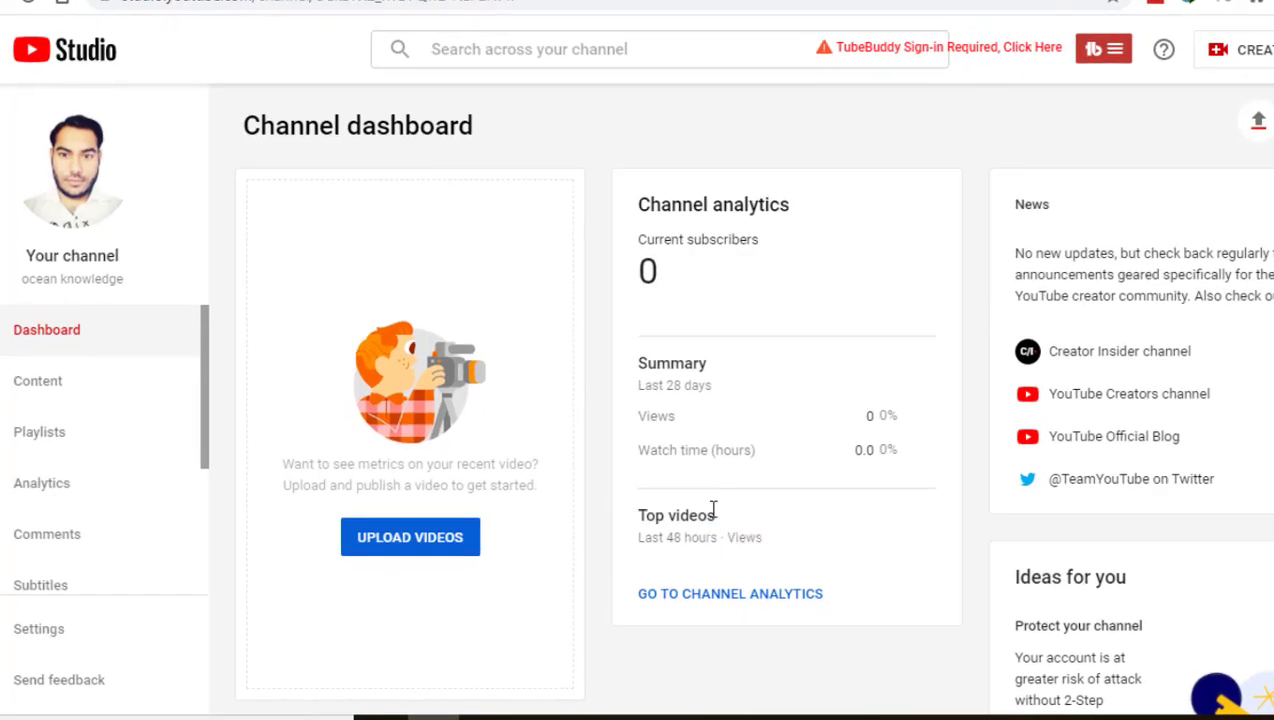
scroll(750, 400, down, 2)
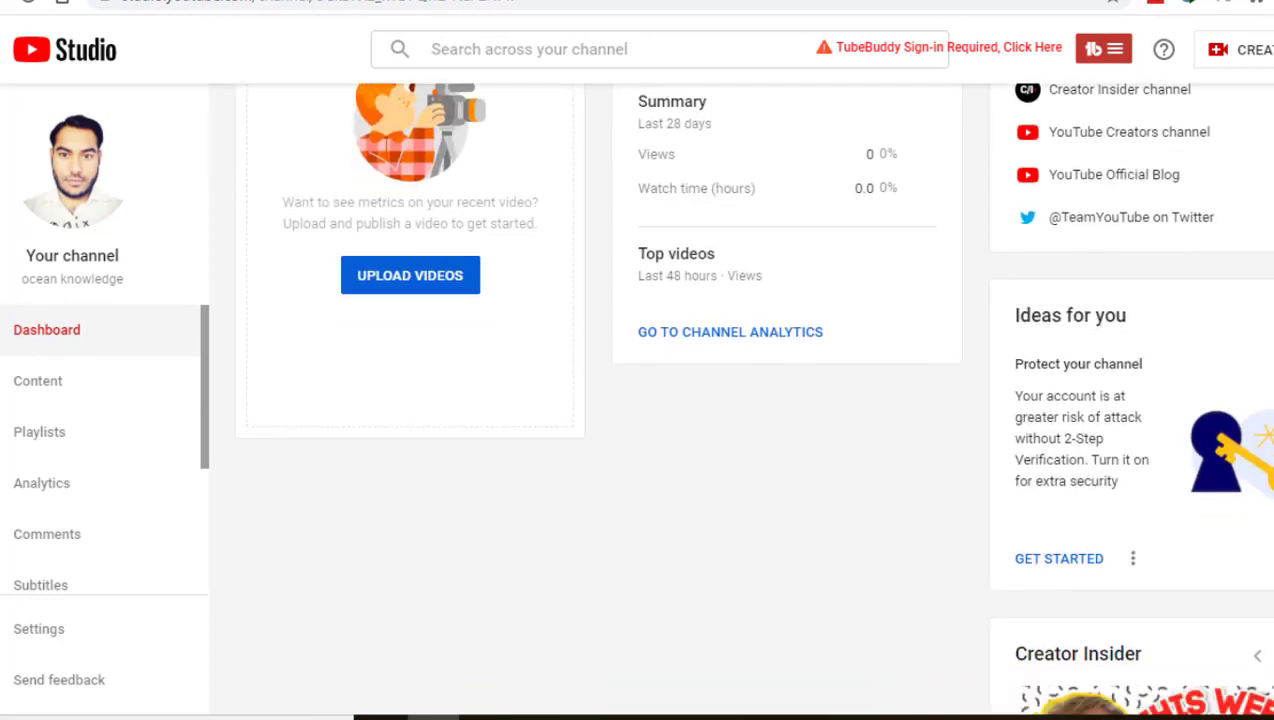
scroll(750, 400, up, 2)
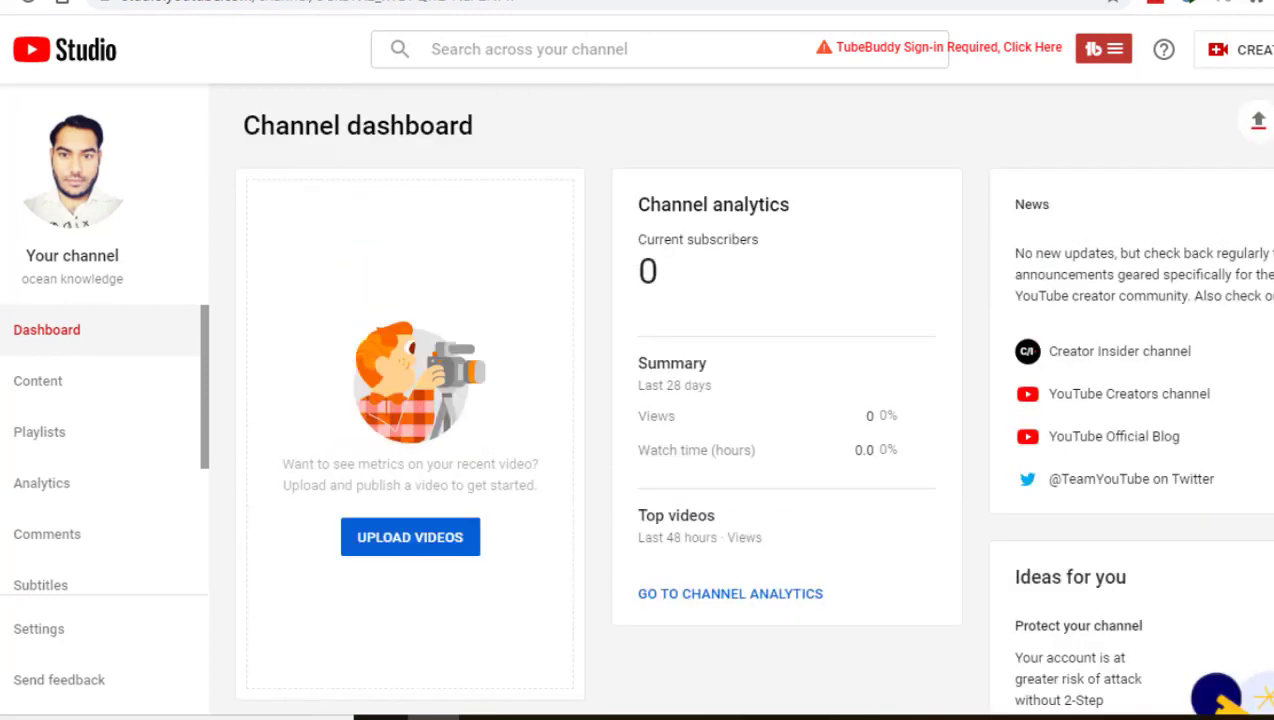
Open the channel's content list and review the visibility options of both uploads, trying Public for the unlisted video without publishing it.
click(73, 393)
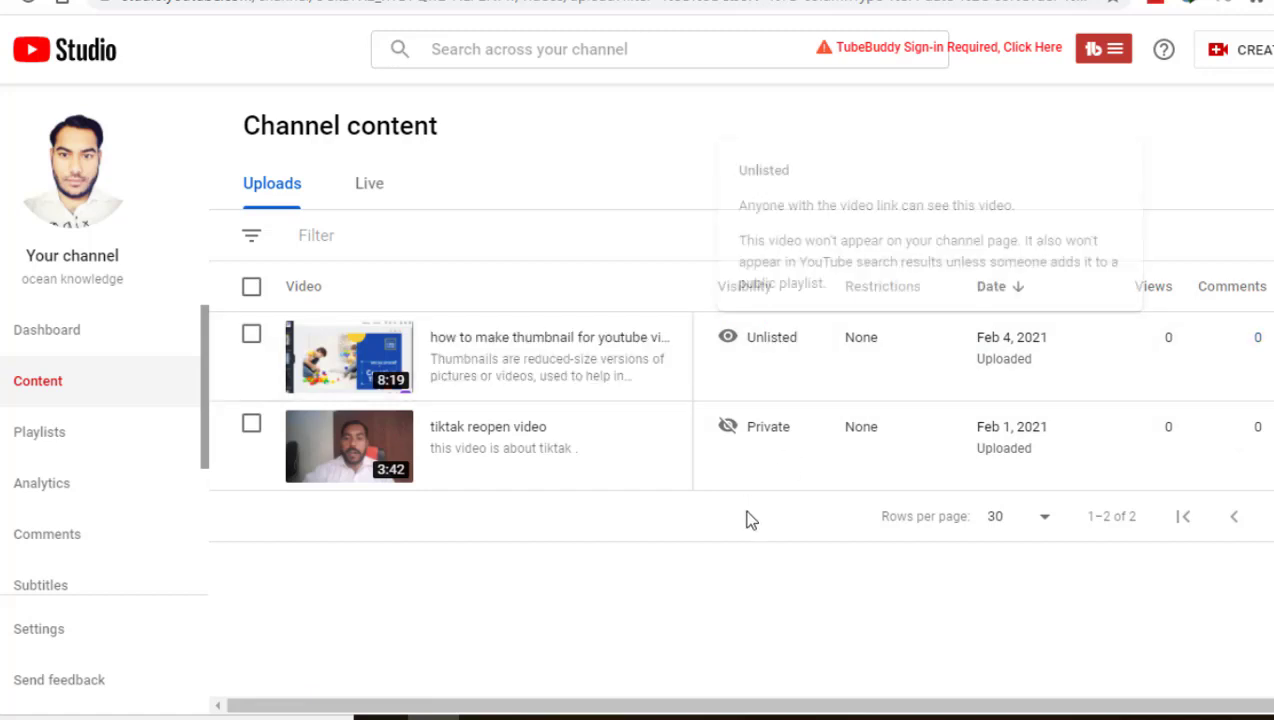
mouse_move(793, 449)
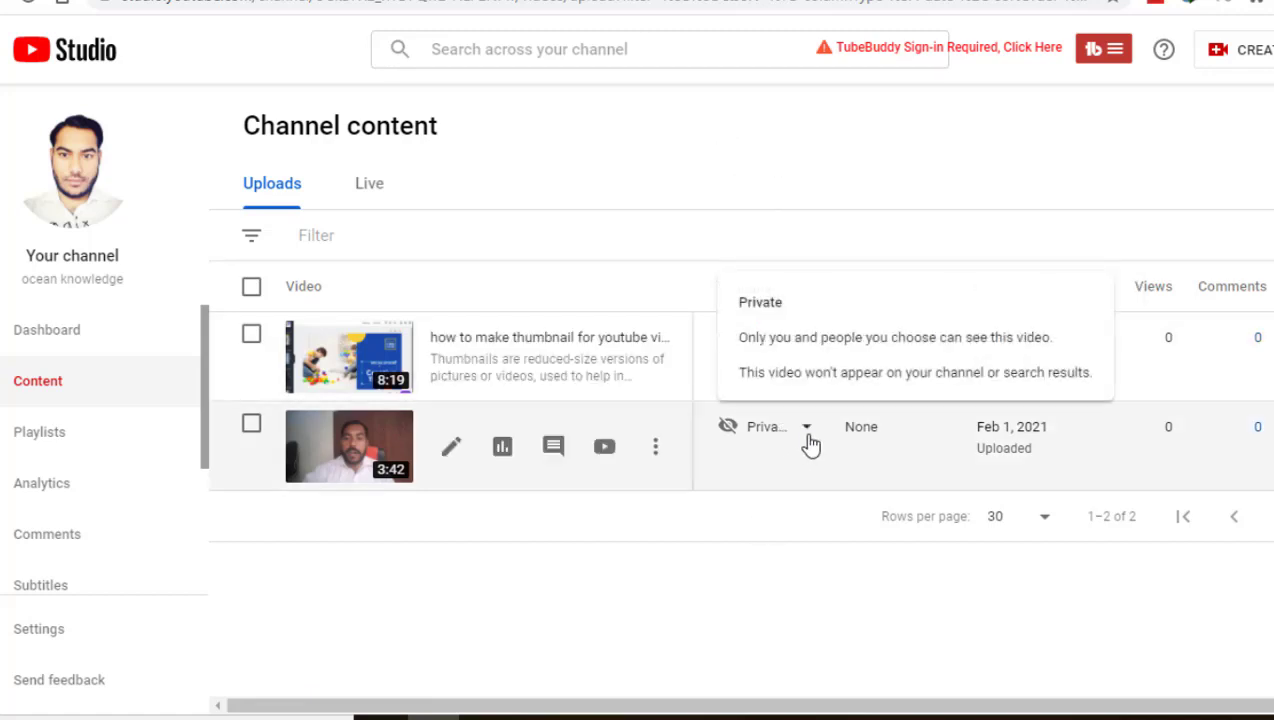
click(809, 430)
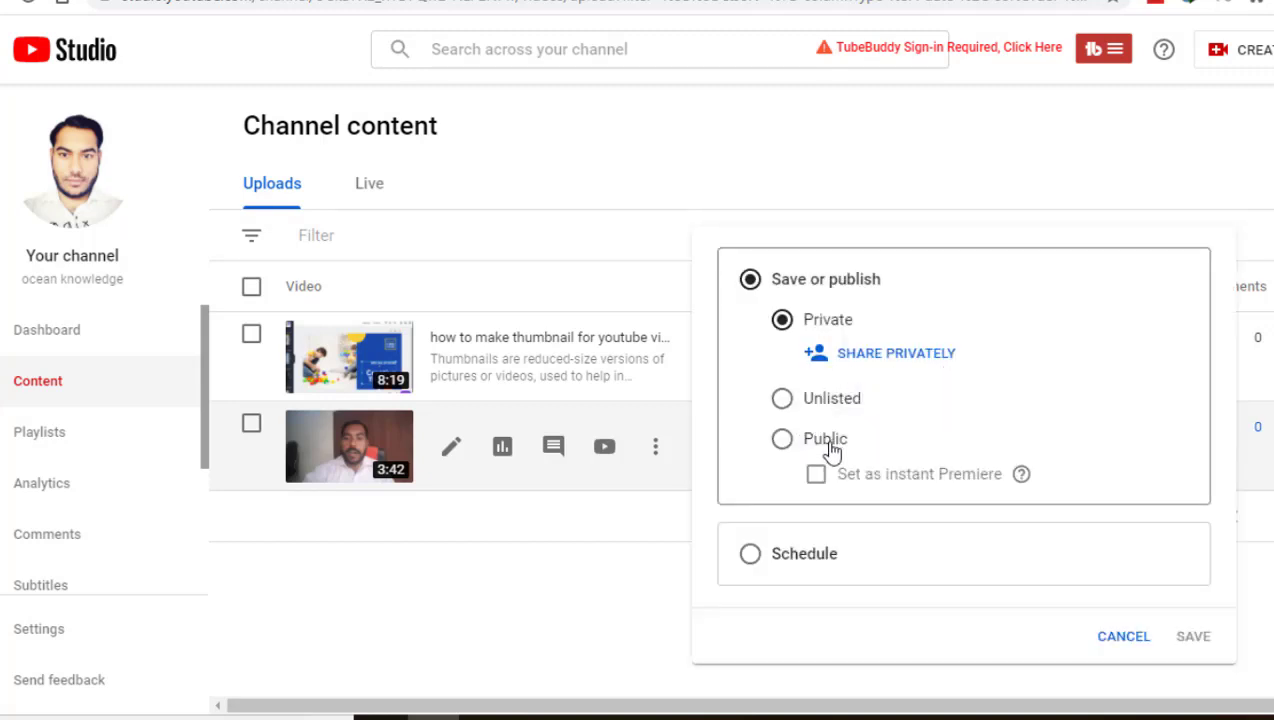
click(602, 605)
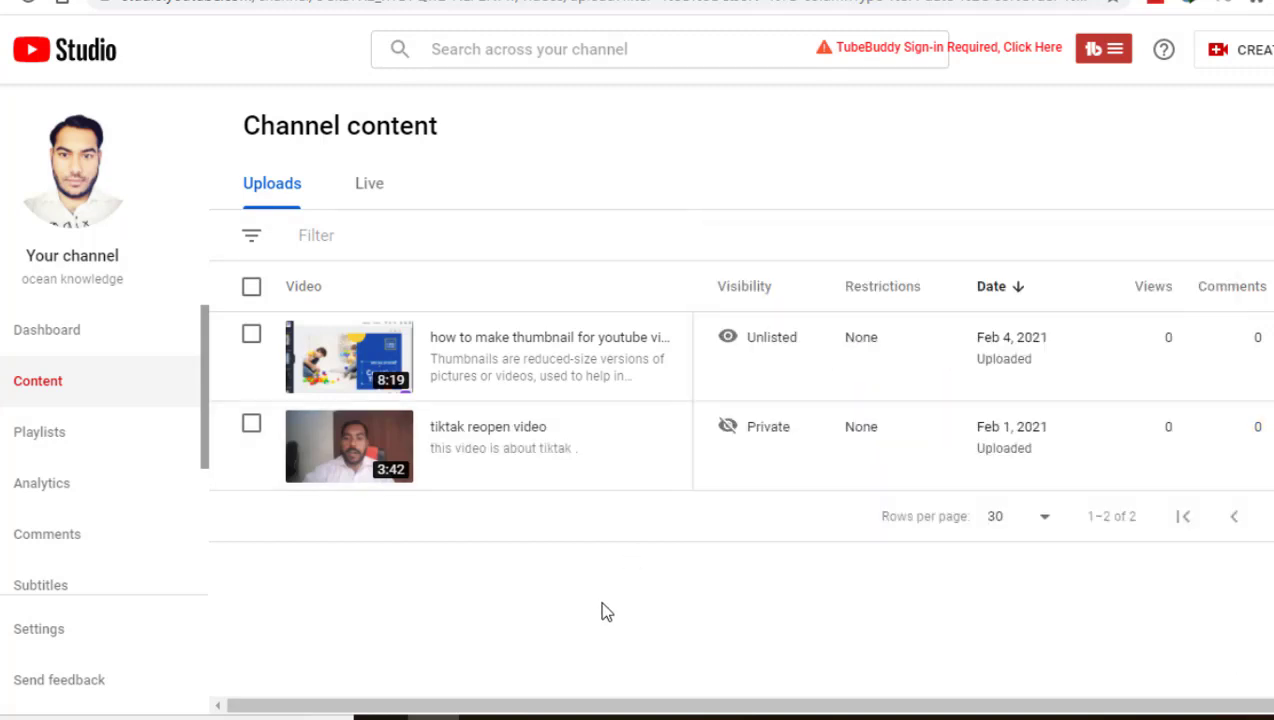
click(781, 350)
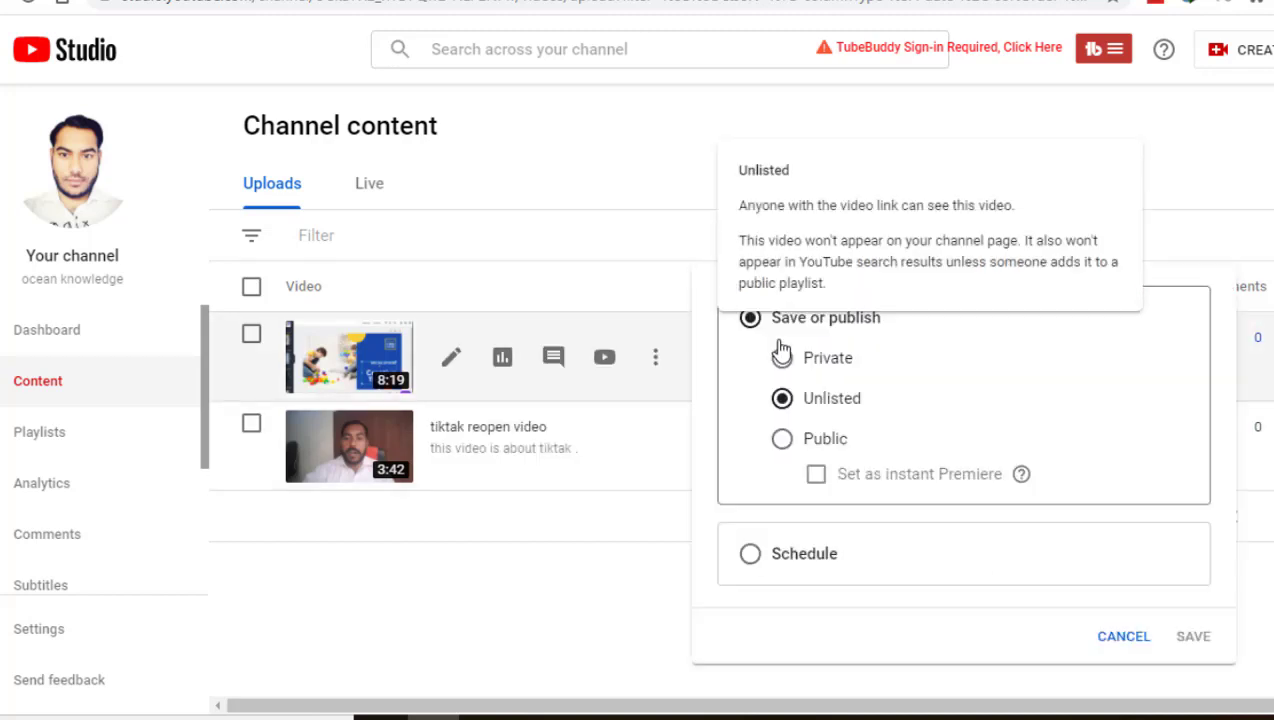
click(567, 597)
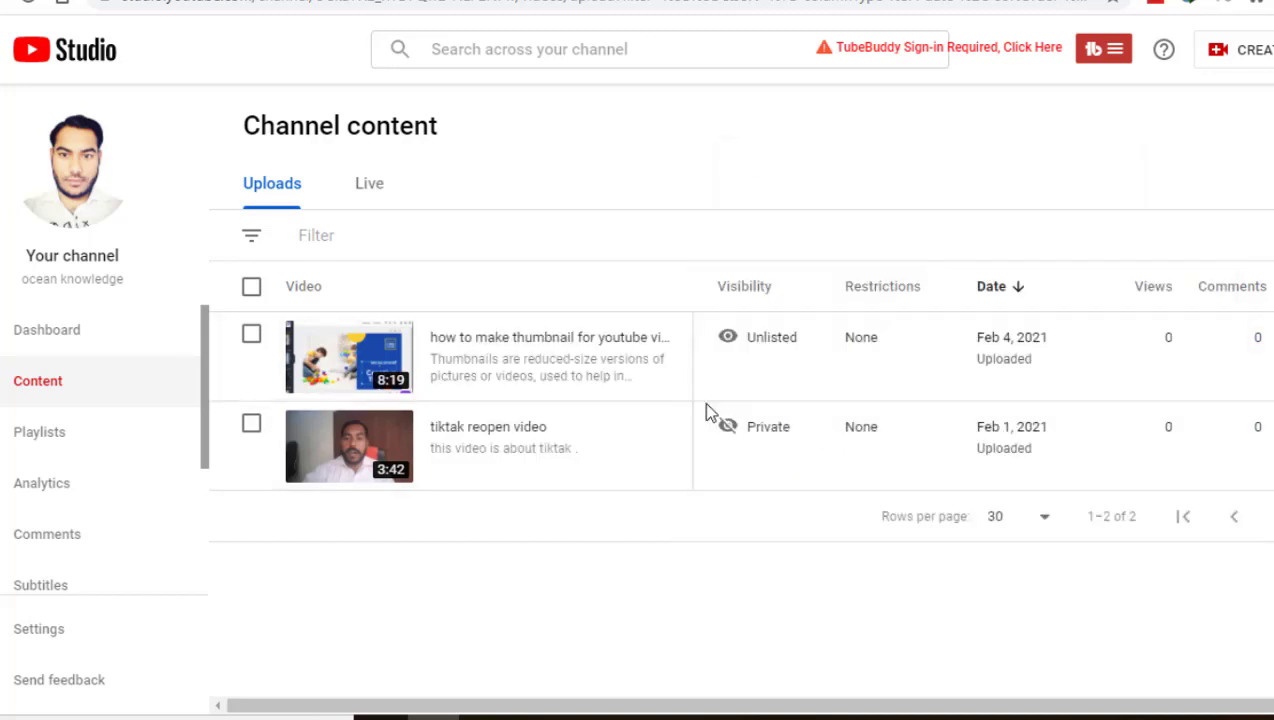
click(810, 344)
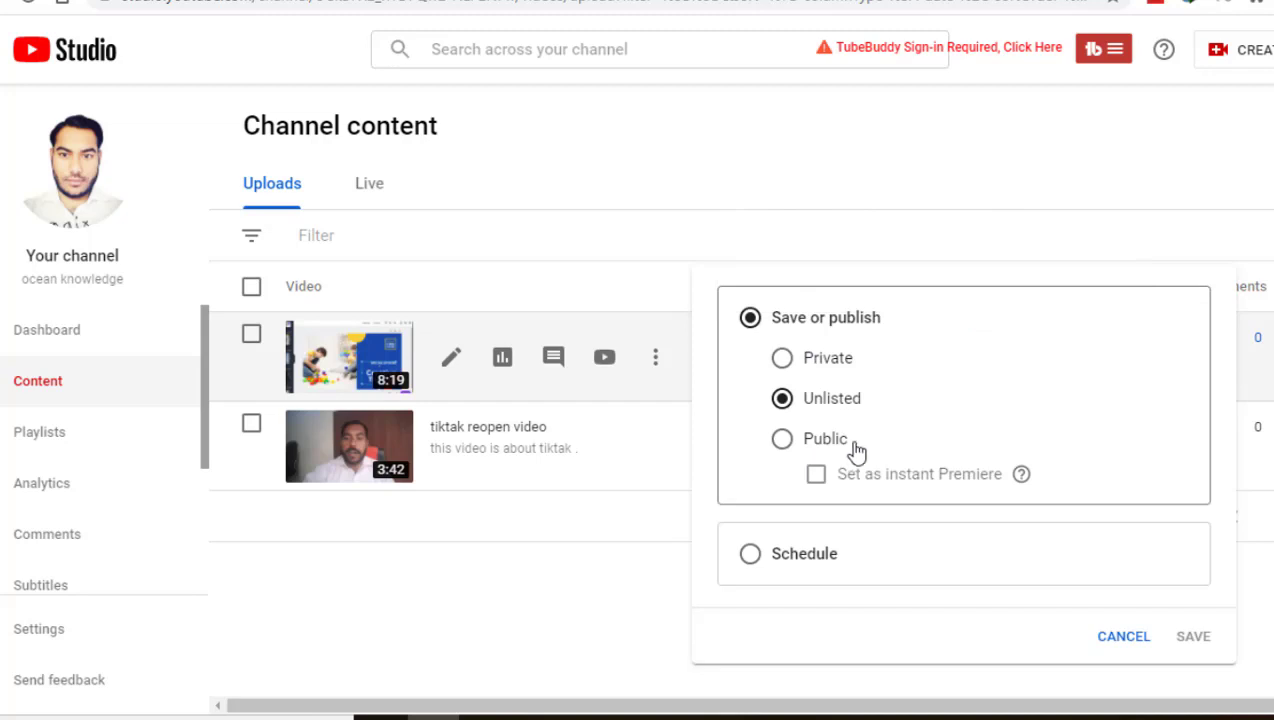
click(826, 441)
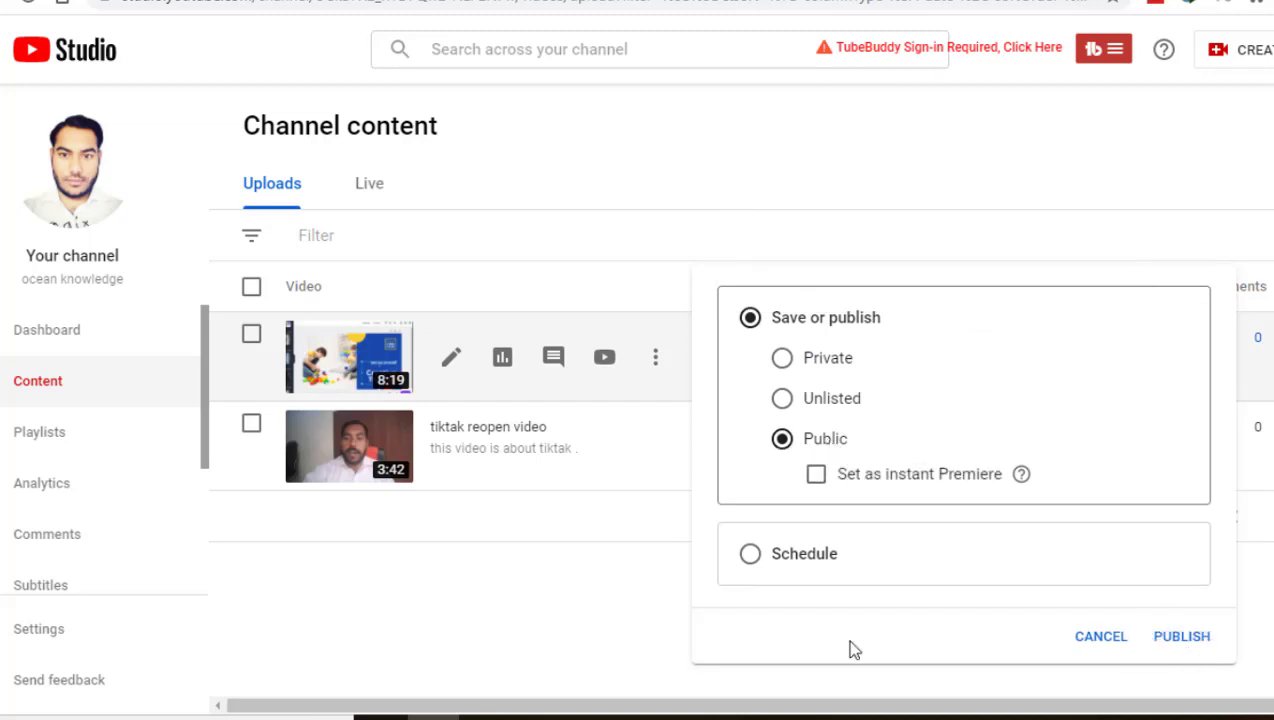
click(607, 633)
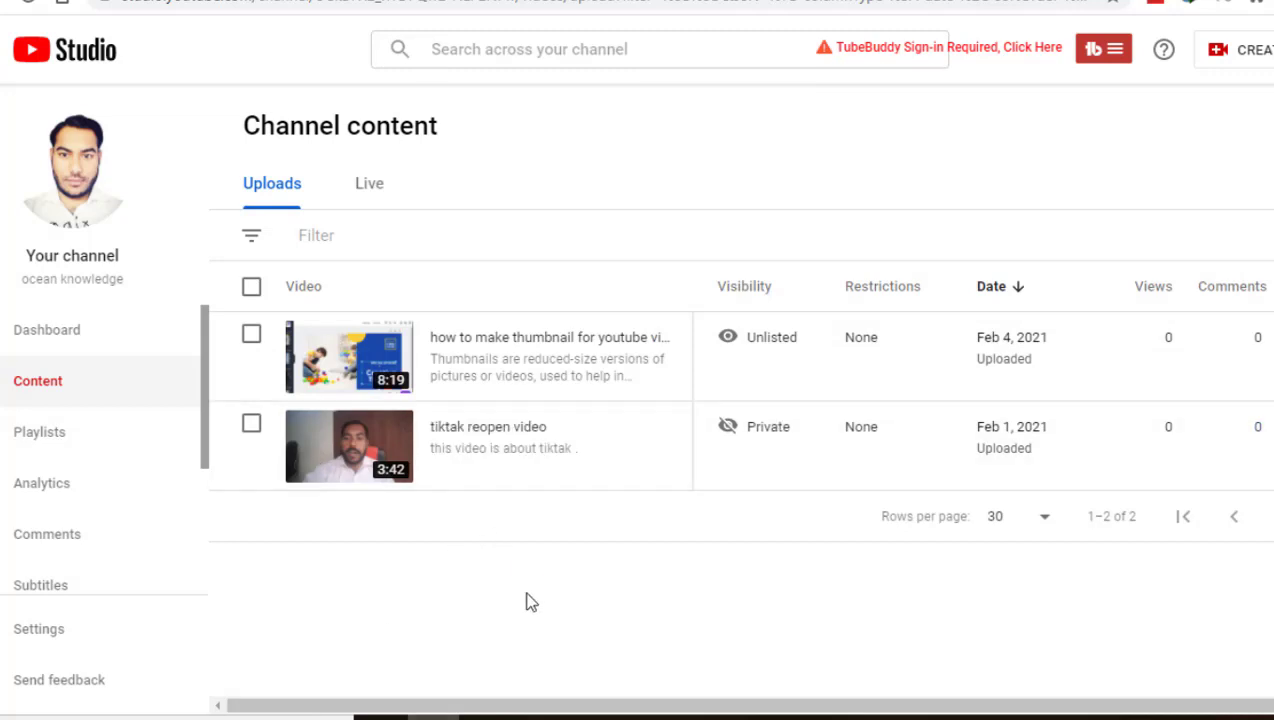
Open the details of the unlisted thumbnail video and review its description, thumbnail choices, playlist and audience settings.
mouse_move(719, 340)
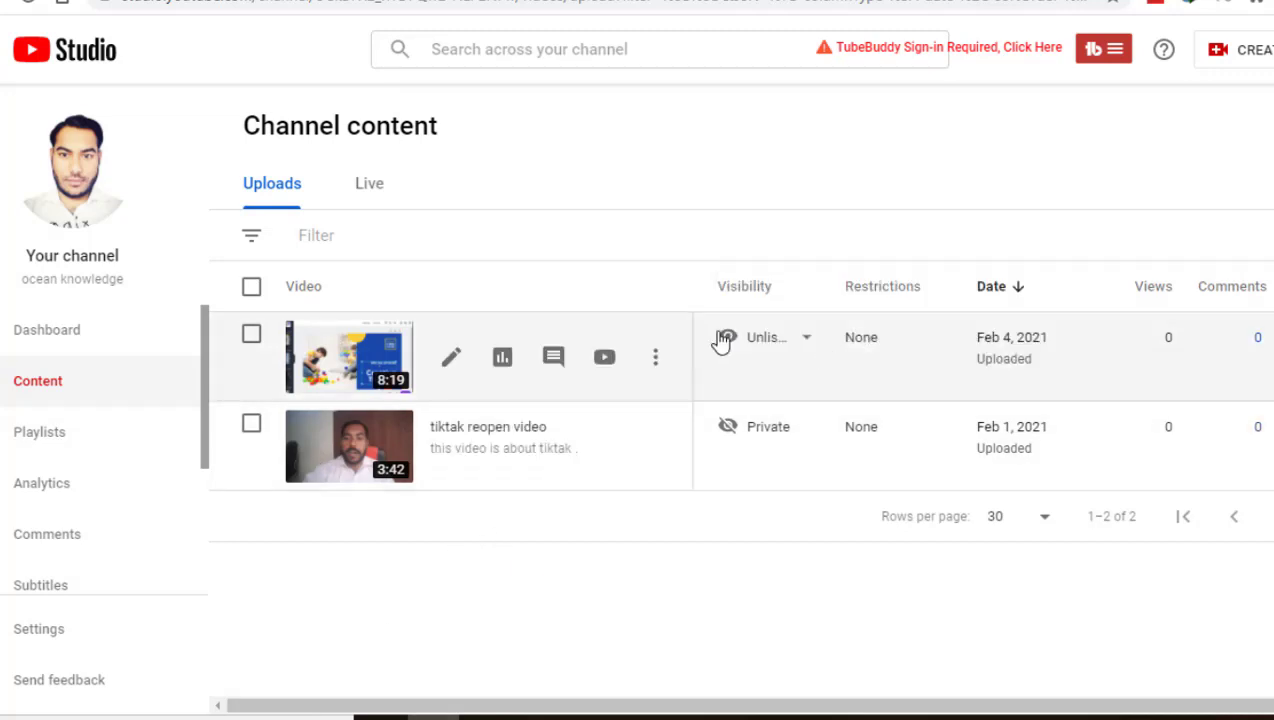
click(451, 362)
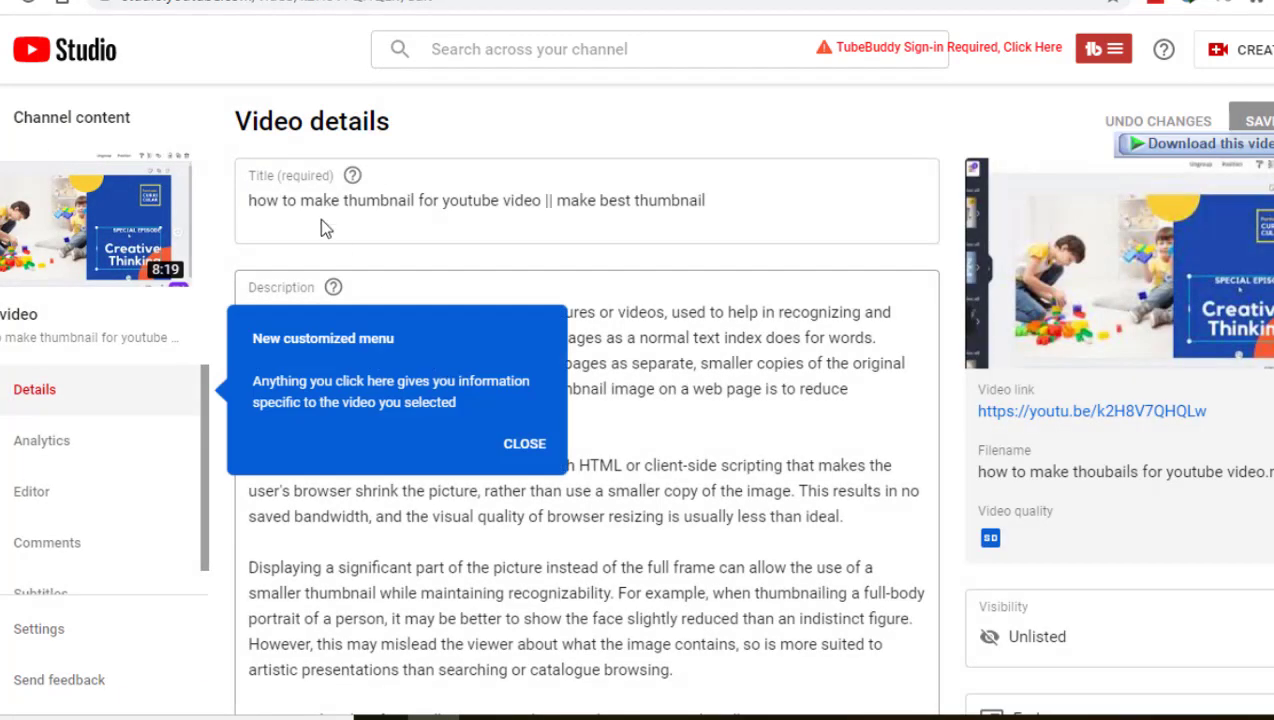
click(525, 446)
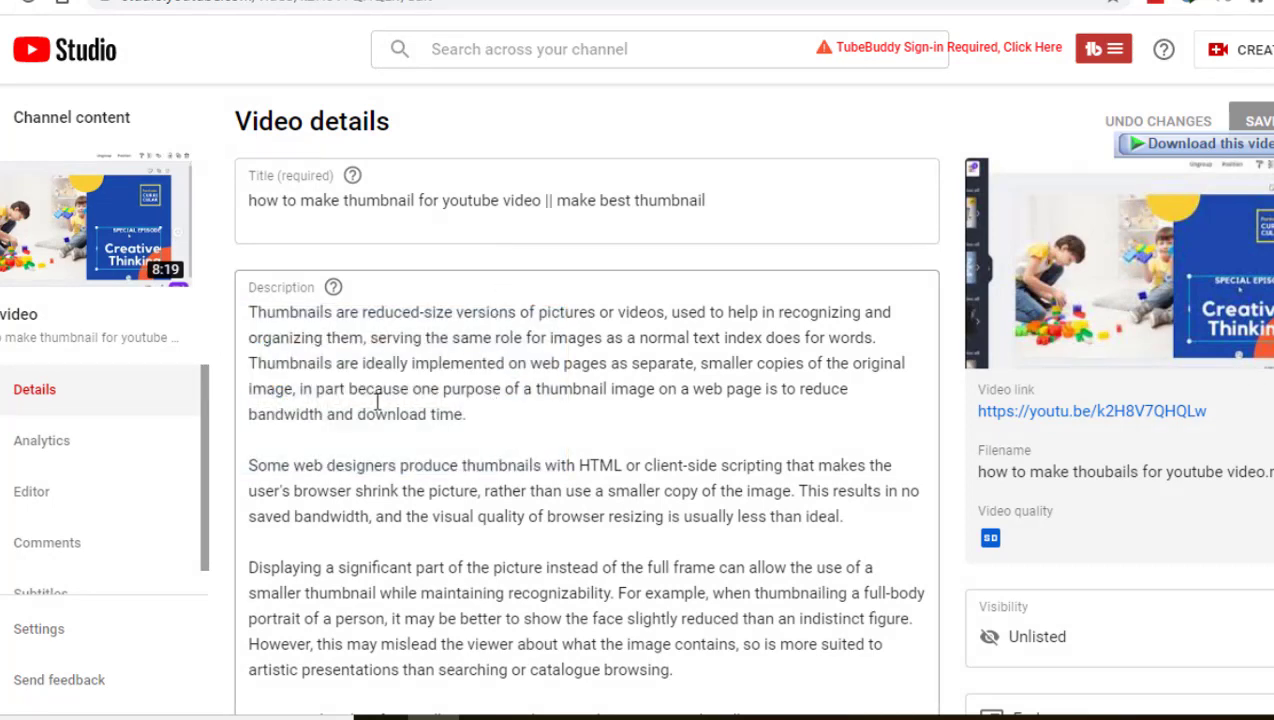
drag(313, 338, 603, 567)
scroll(600, 560, down, 8)
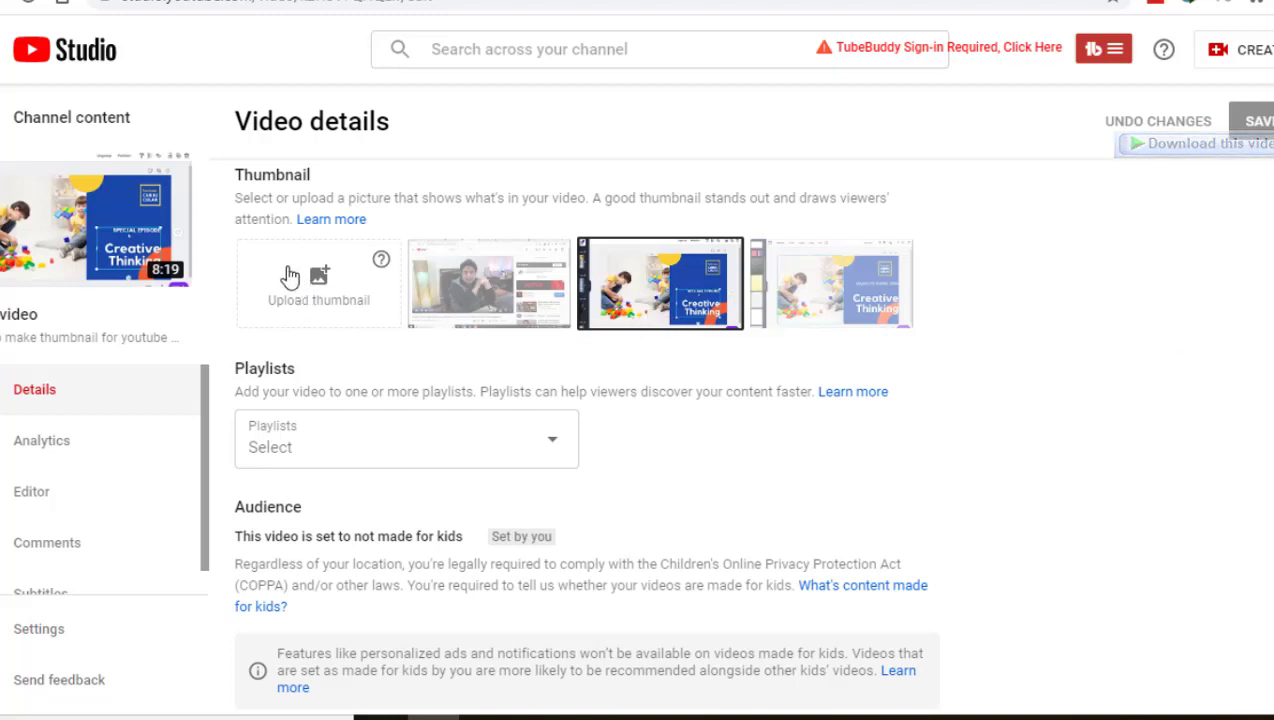
click(562, 298)
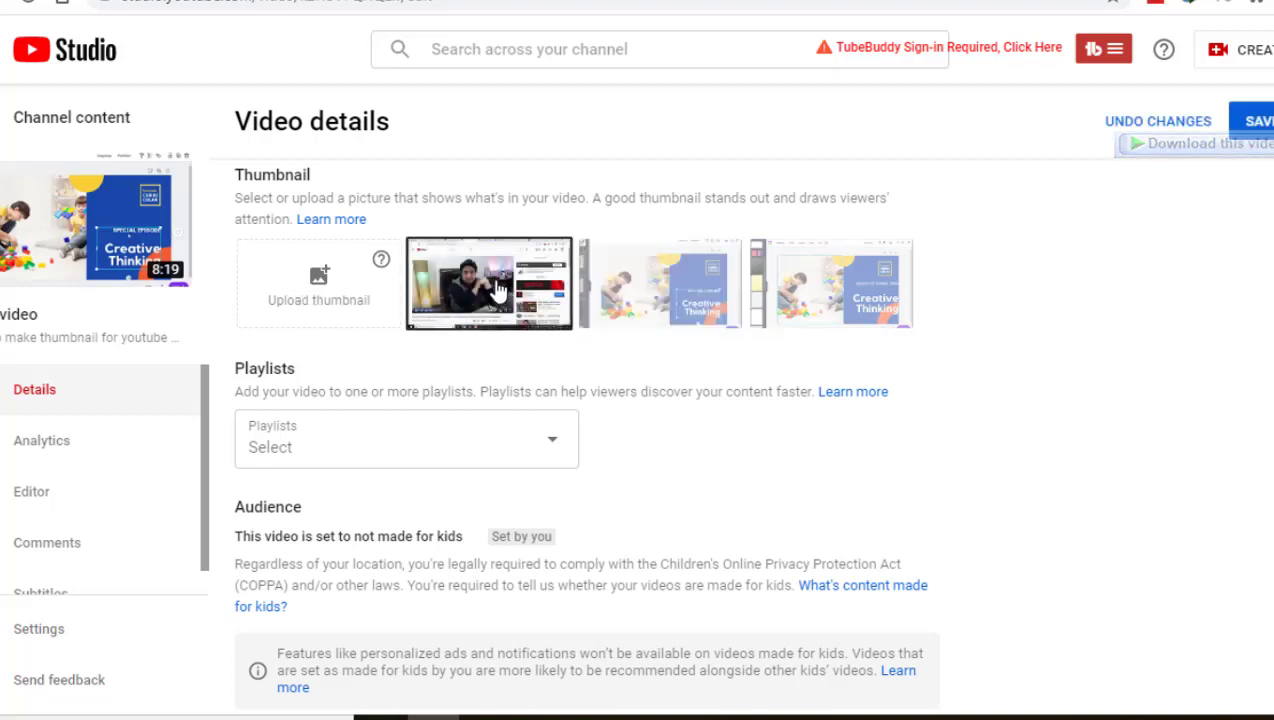
click(683, 291)
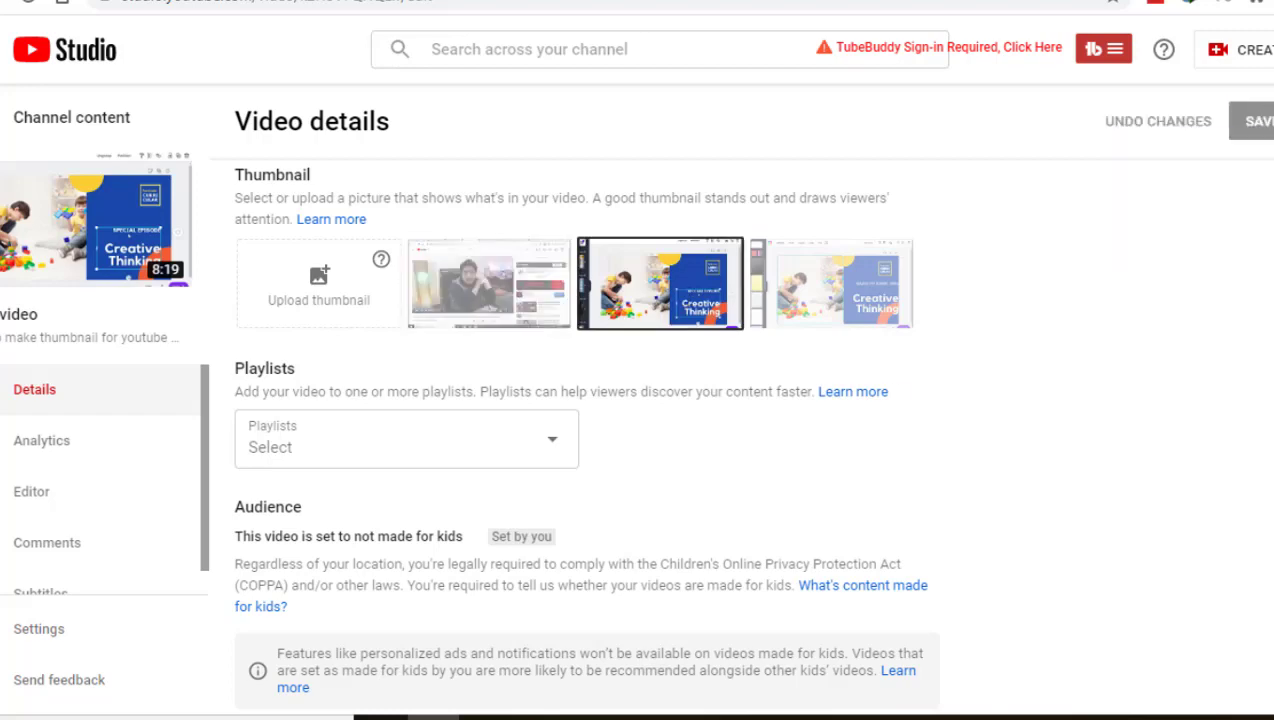
scroll(585, 430, down, 3)
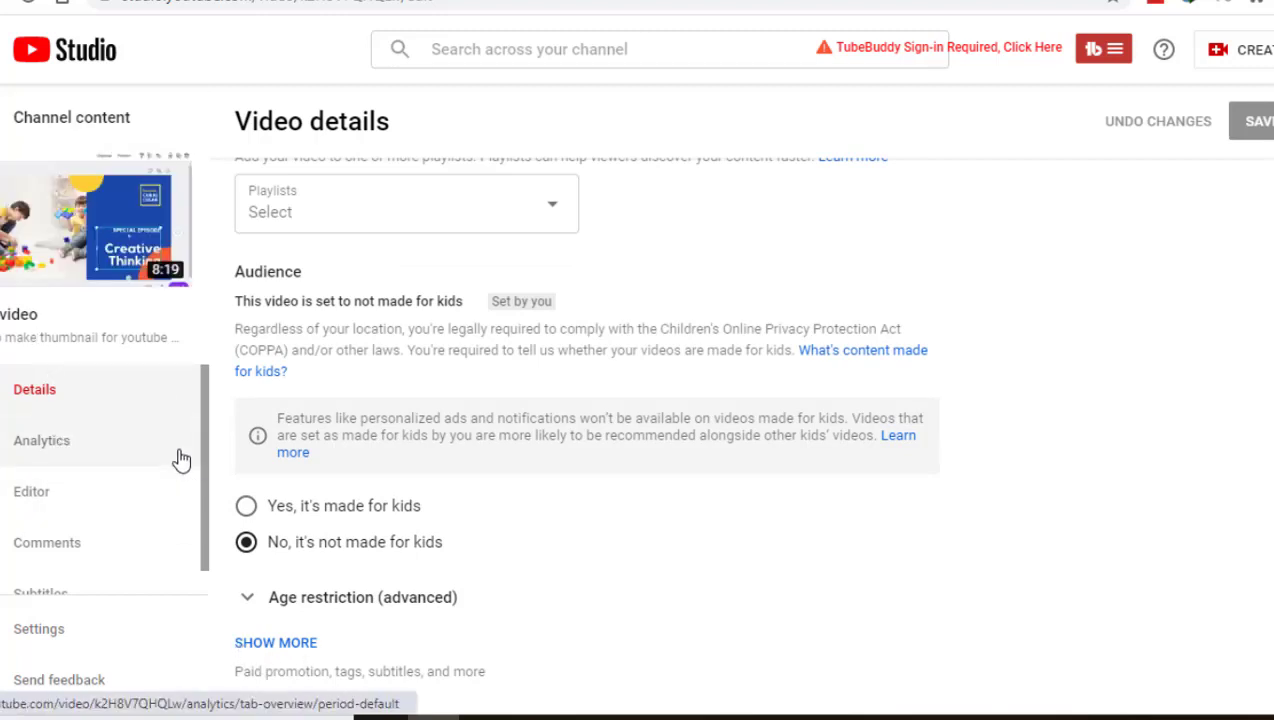
Check the analytics overview of the thumbnail video and return to the channel's content list.
drag(205, 427, 205, 492)
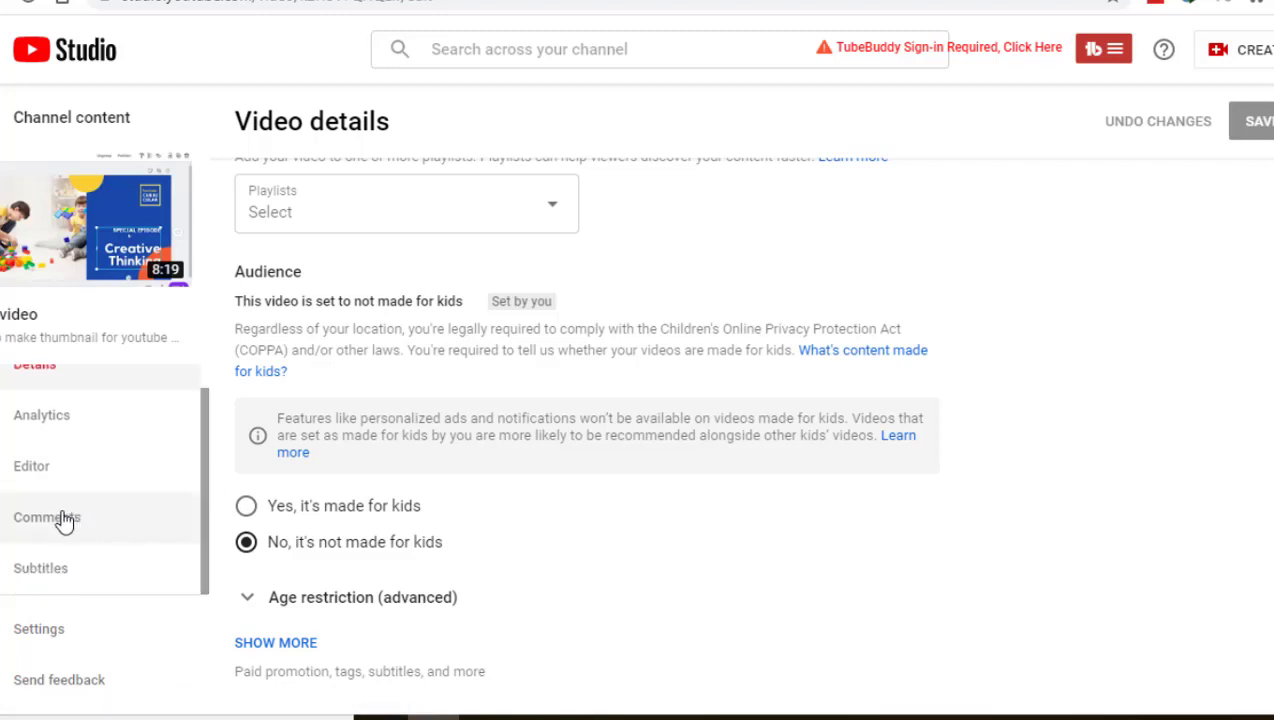
click(12, 420)
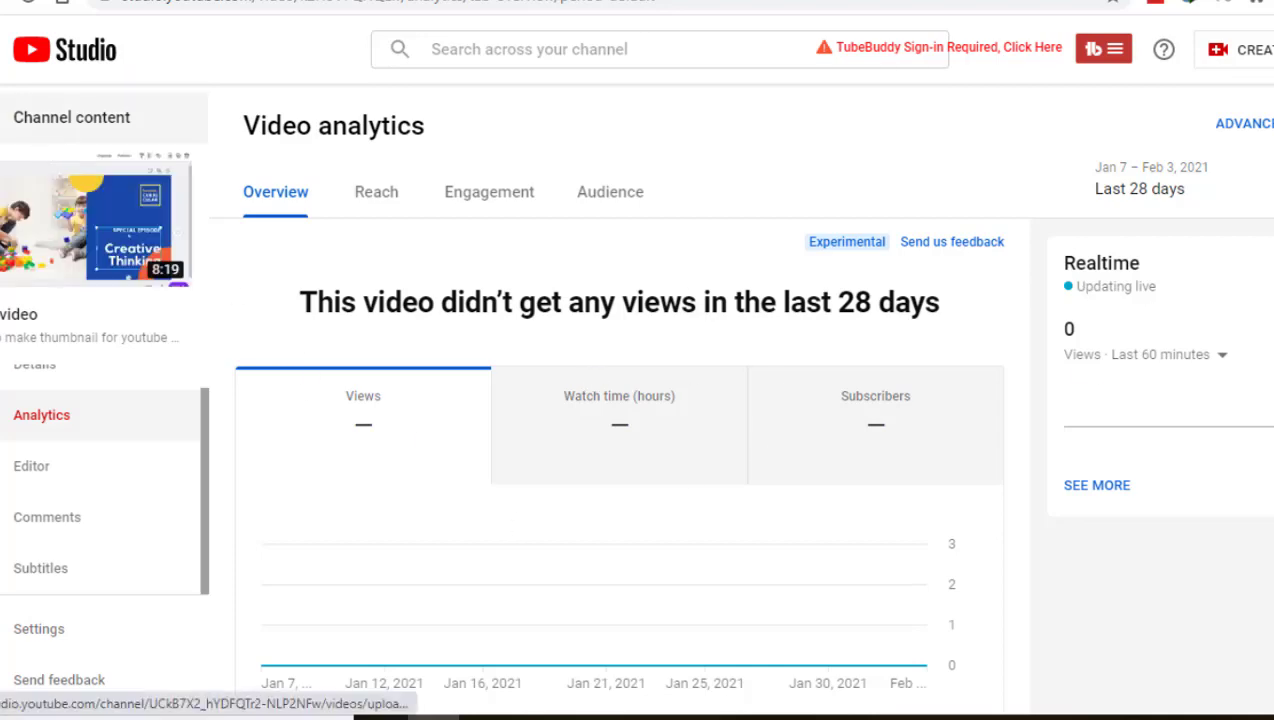
click(28, 164)
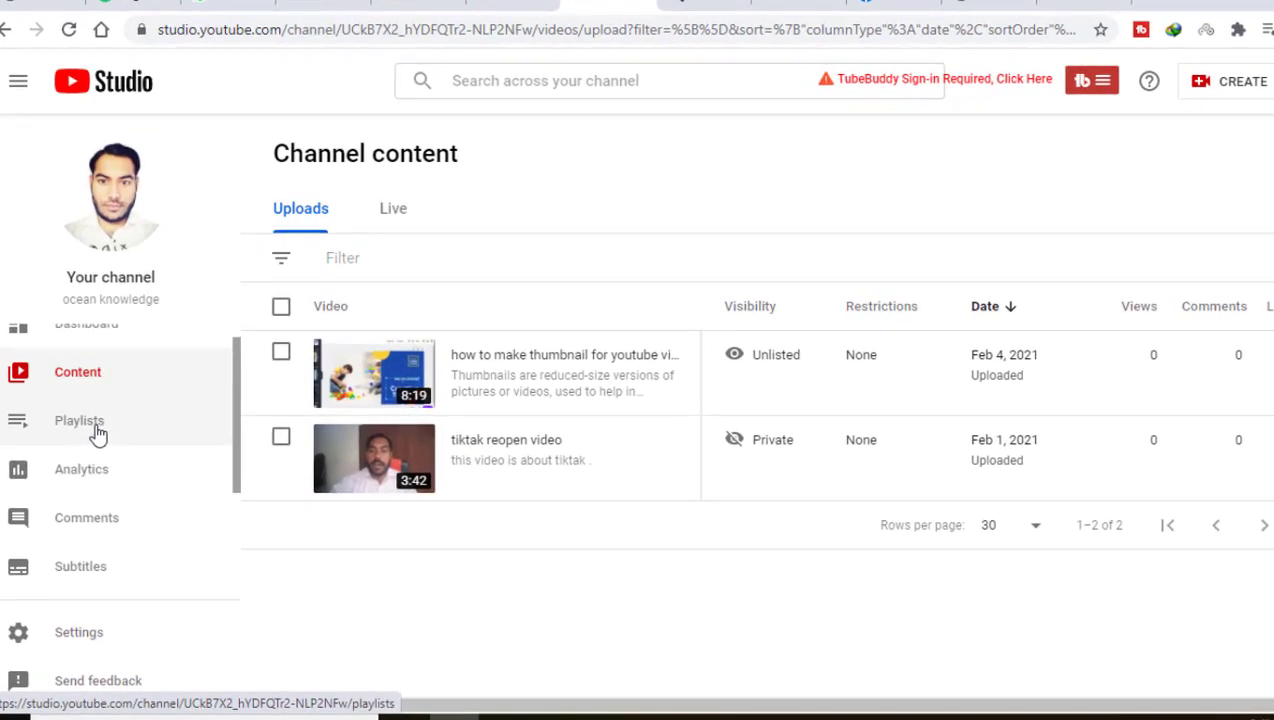
Create a public channel playlist titled "new my video".
click(97, 428)
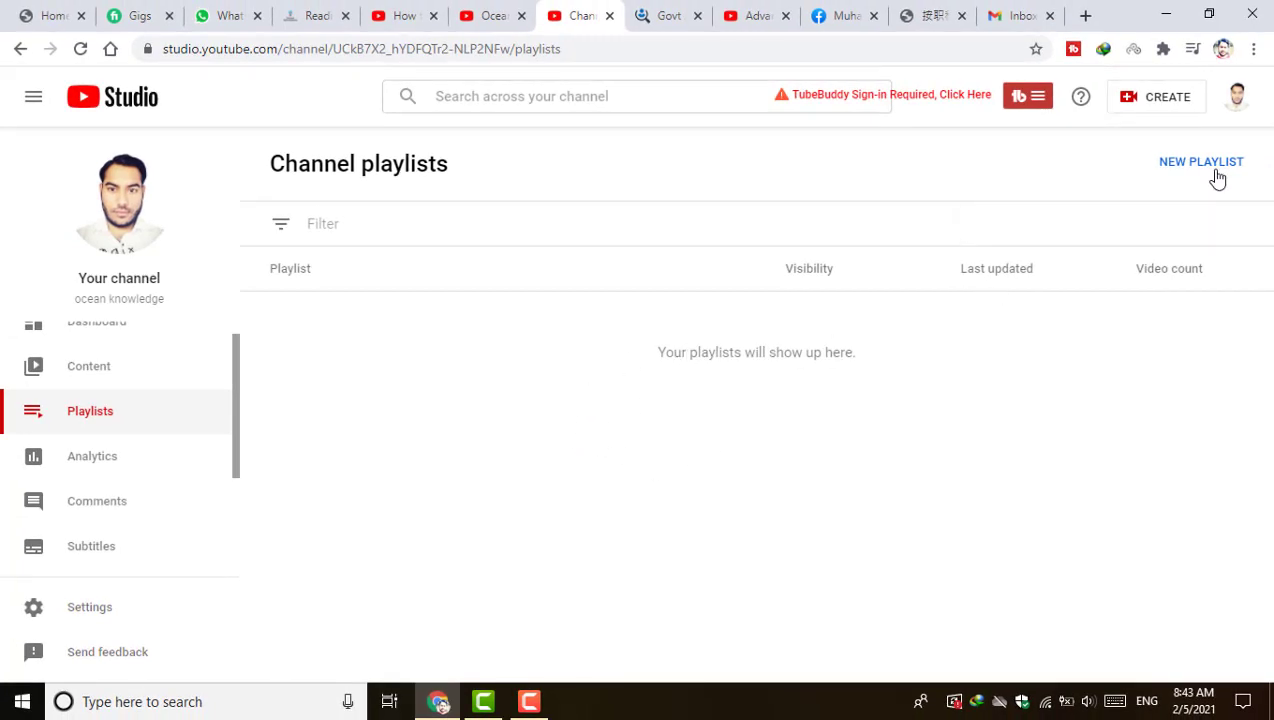
click(1210, 172)
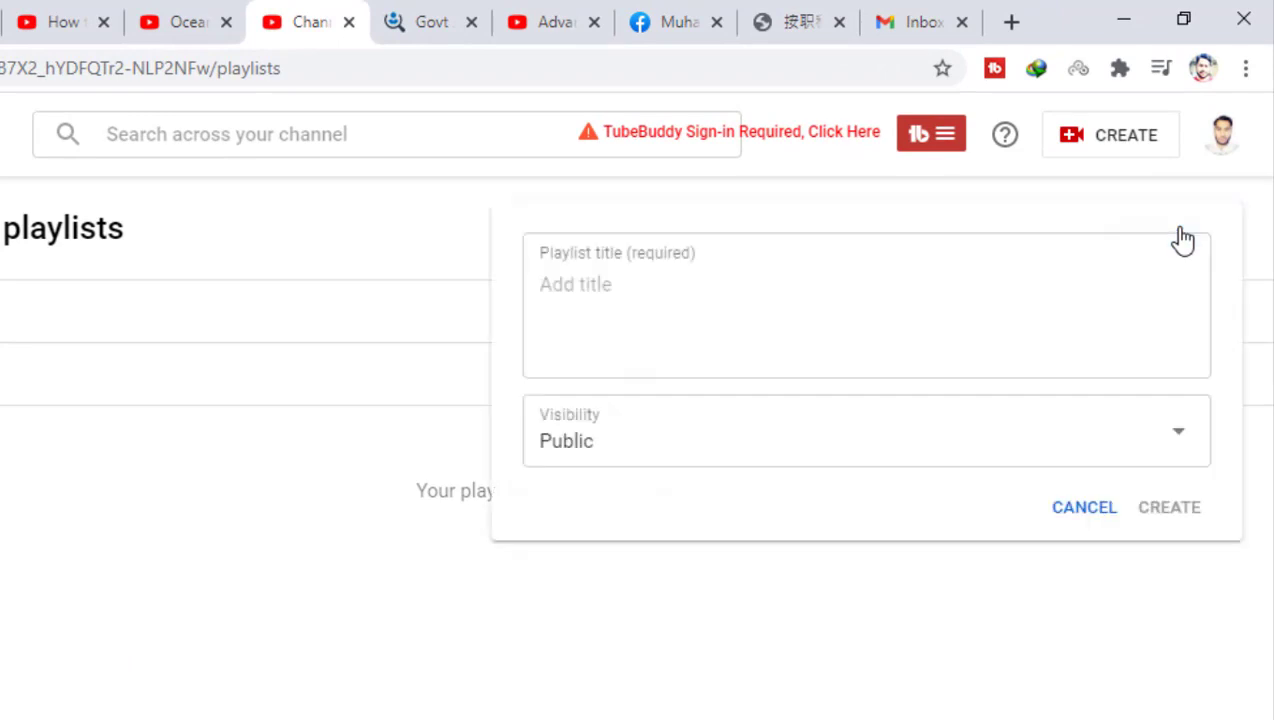
click(720, 283)
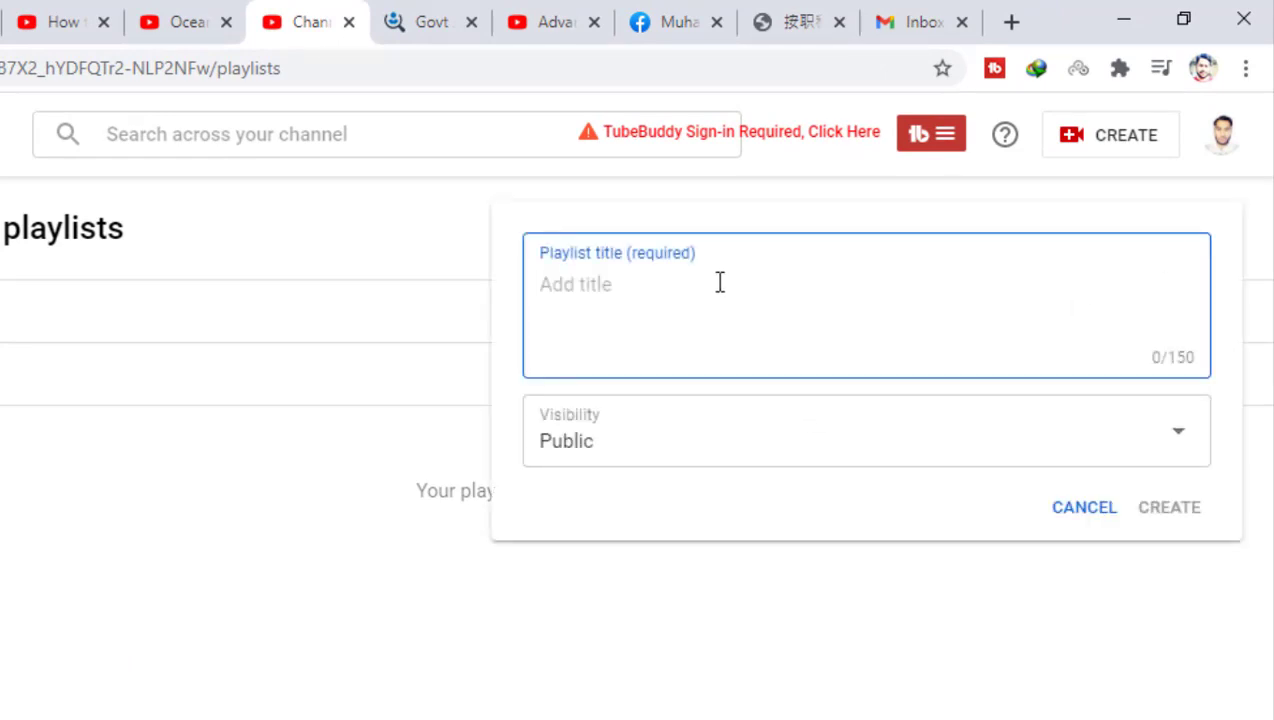
text(new my video)
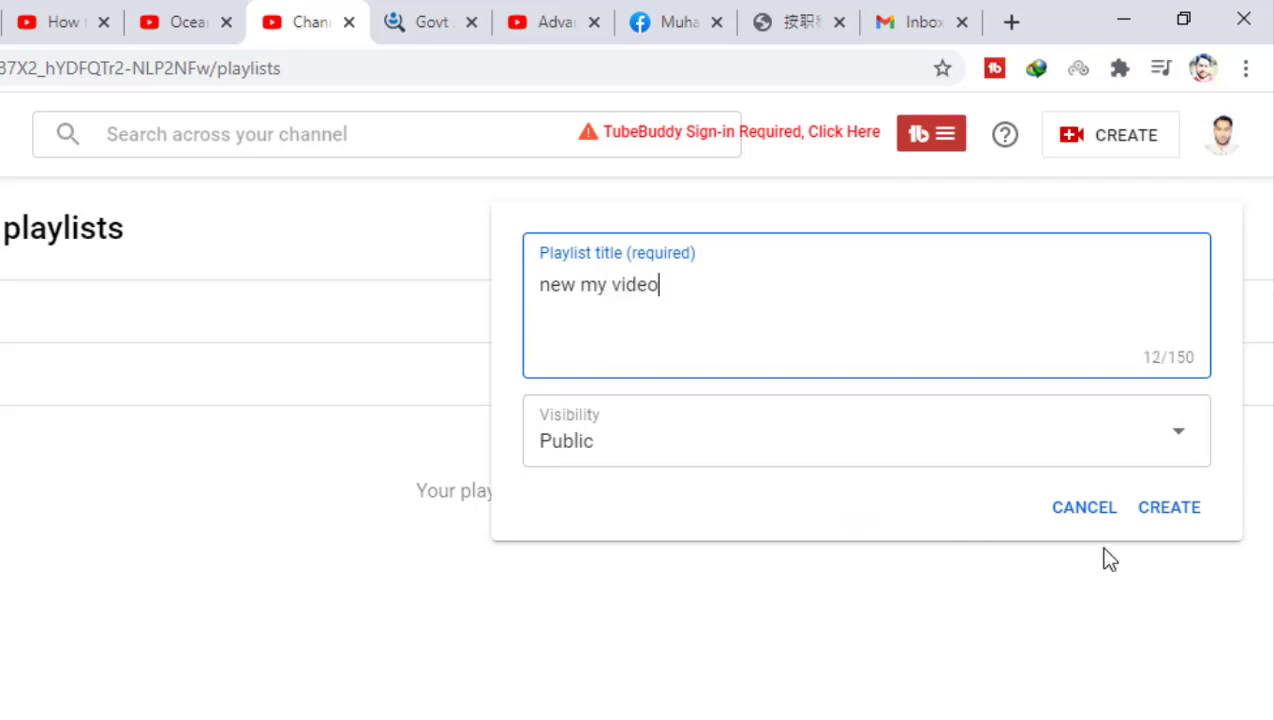
click(1180, 515)
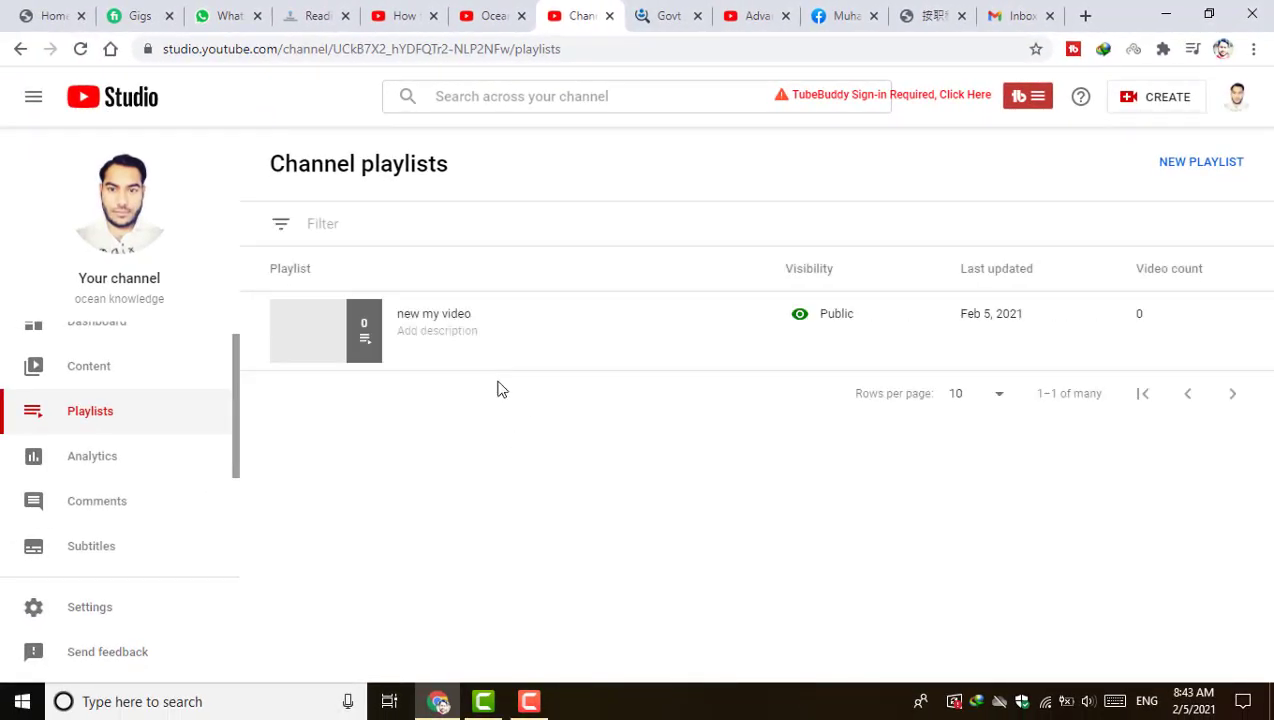
mouse_move(395, 341)
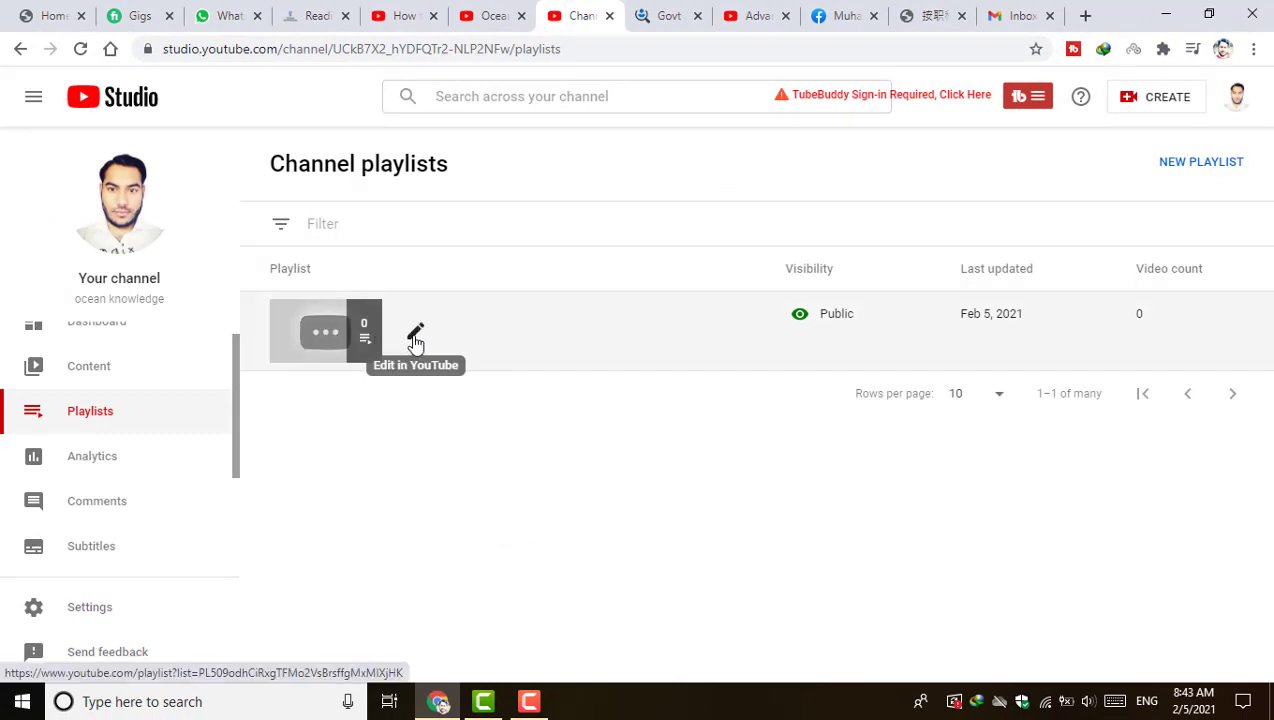
View the "new my video" playlist's page on YouTube and return to the channel playlists.
click(415, 340)
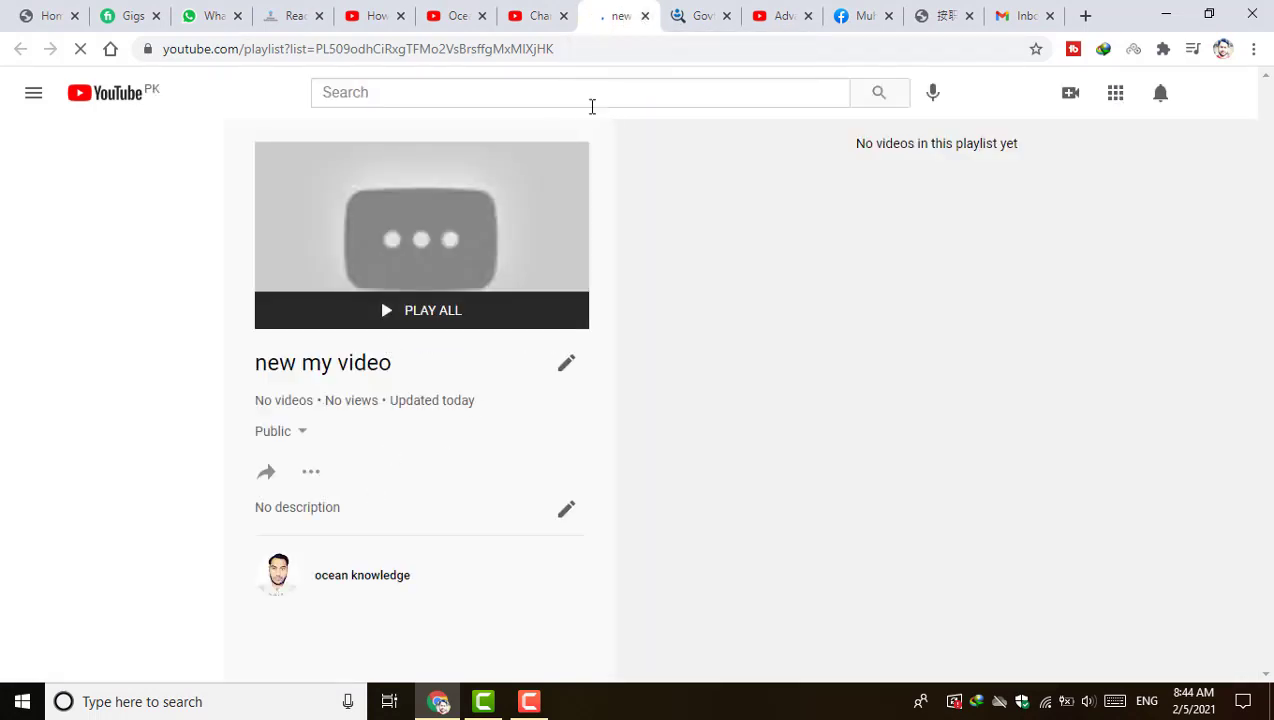
click(644, 17)
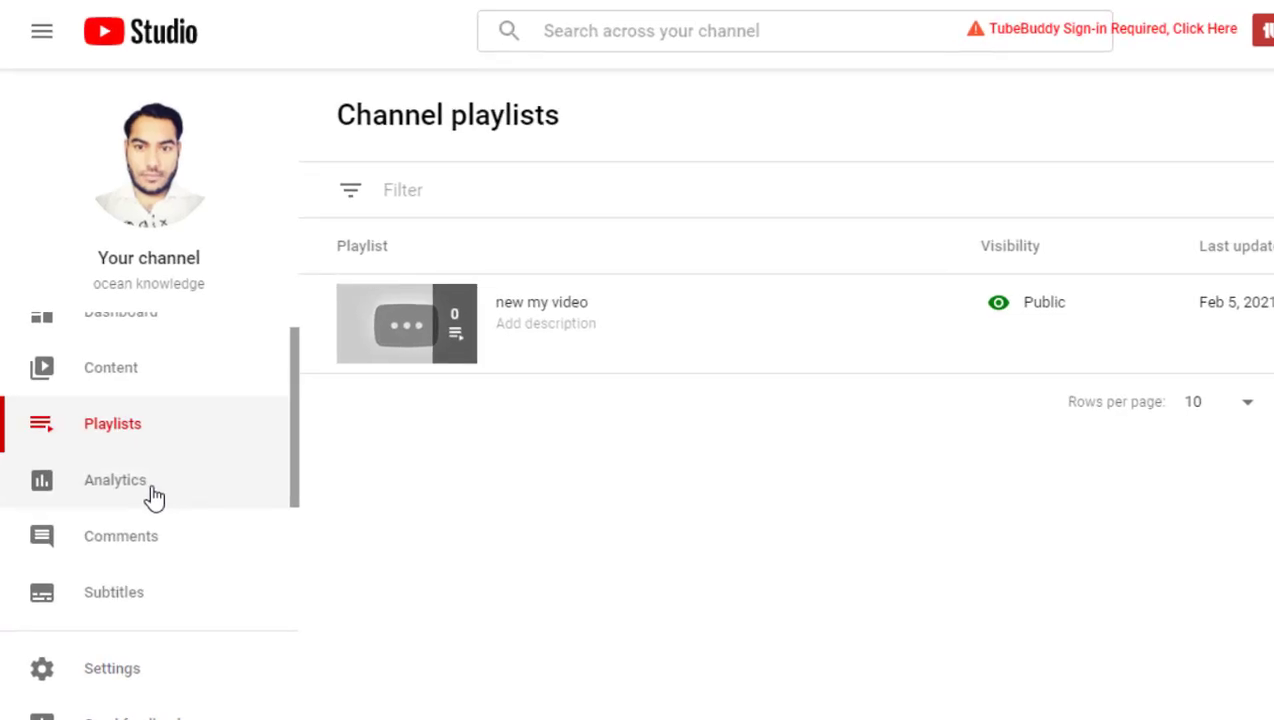
Open the channel analytics for the last 7 days and view the watch time and subscribers charts.
click(152, 494)
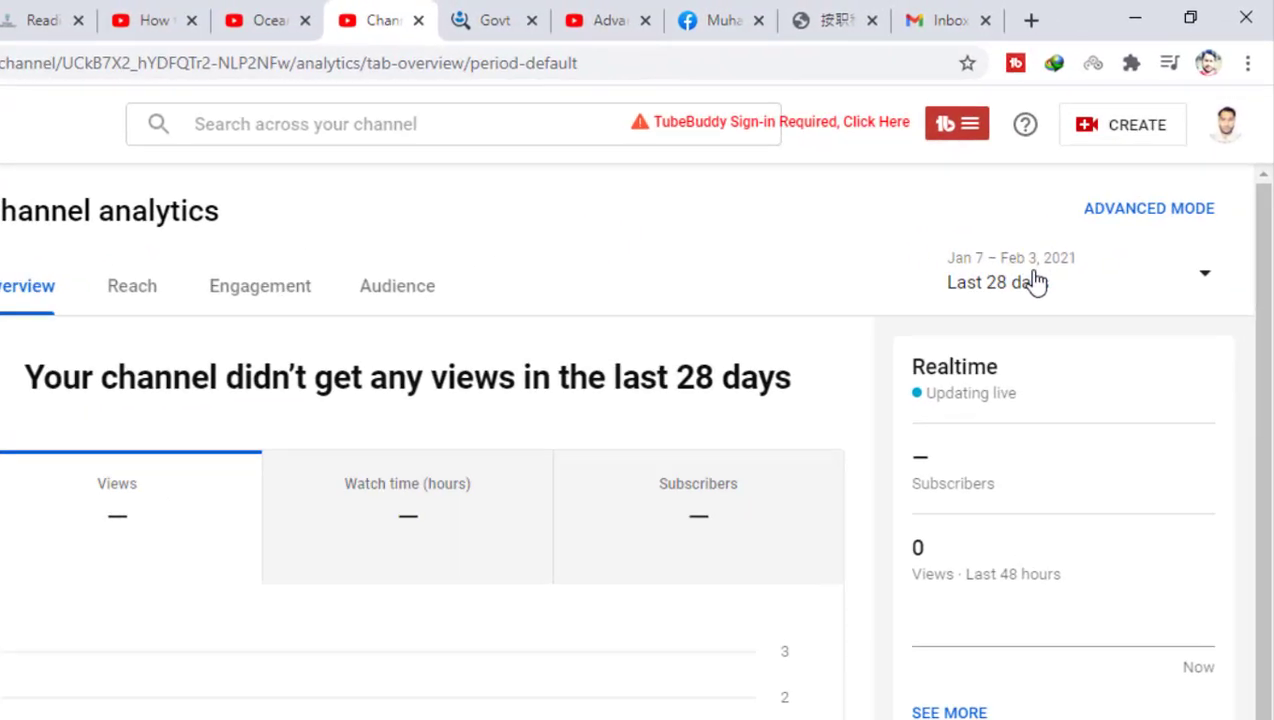
click(1215, 205)
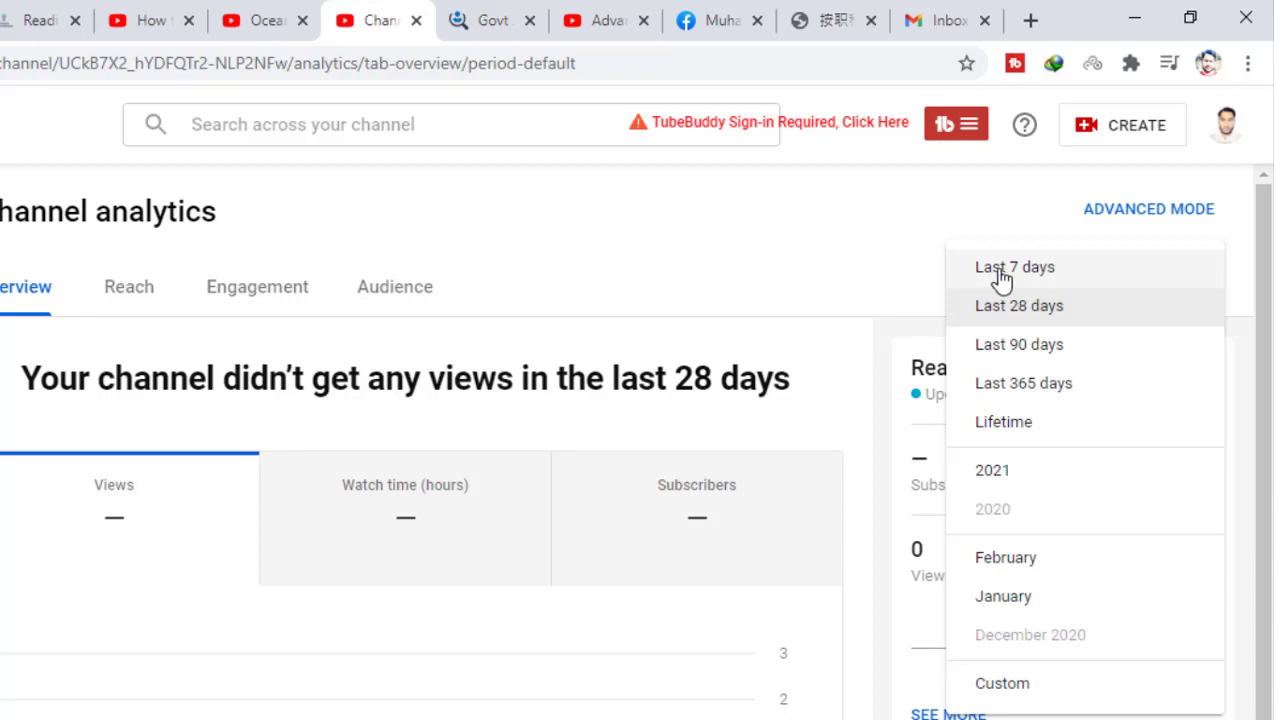
click(1021, 279)
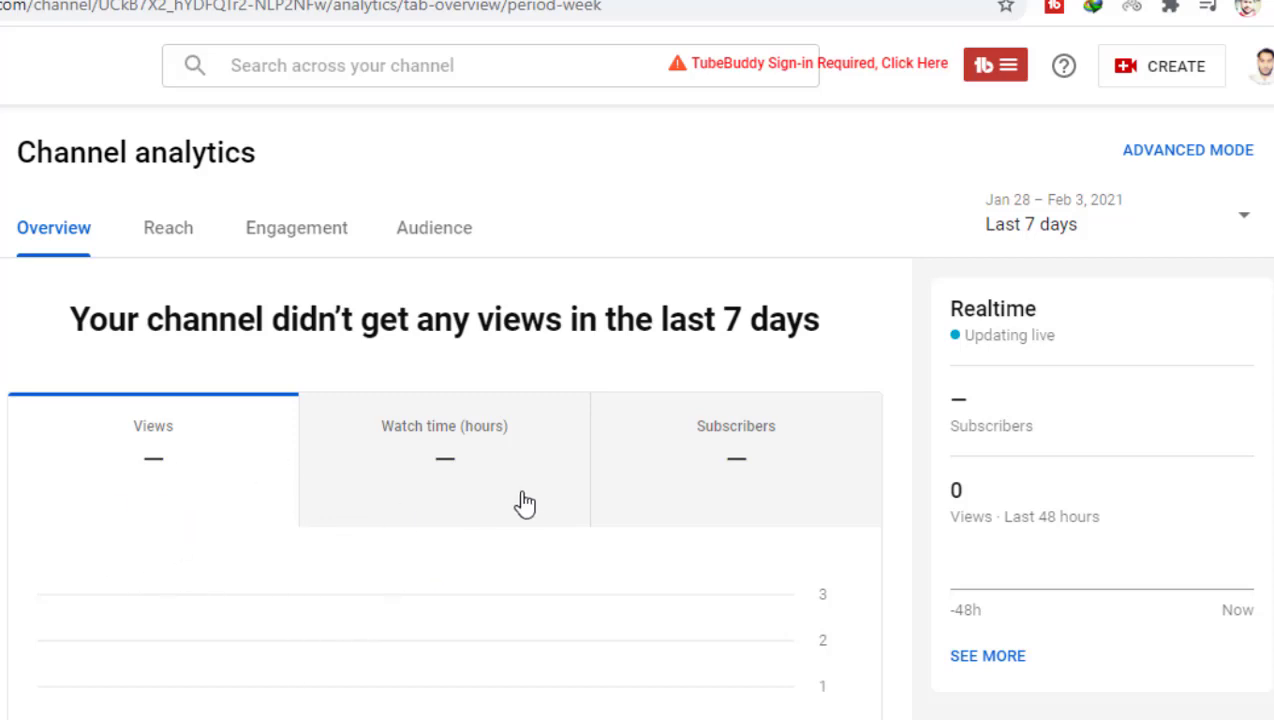
click(500, 420)
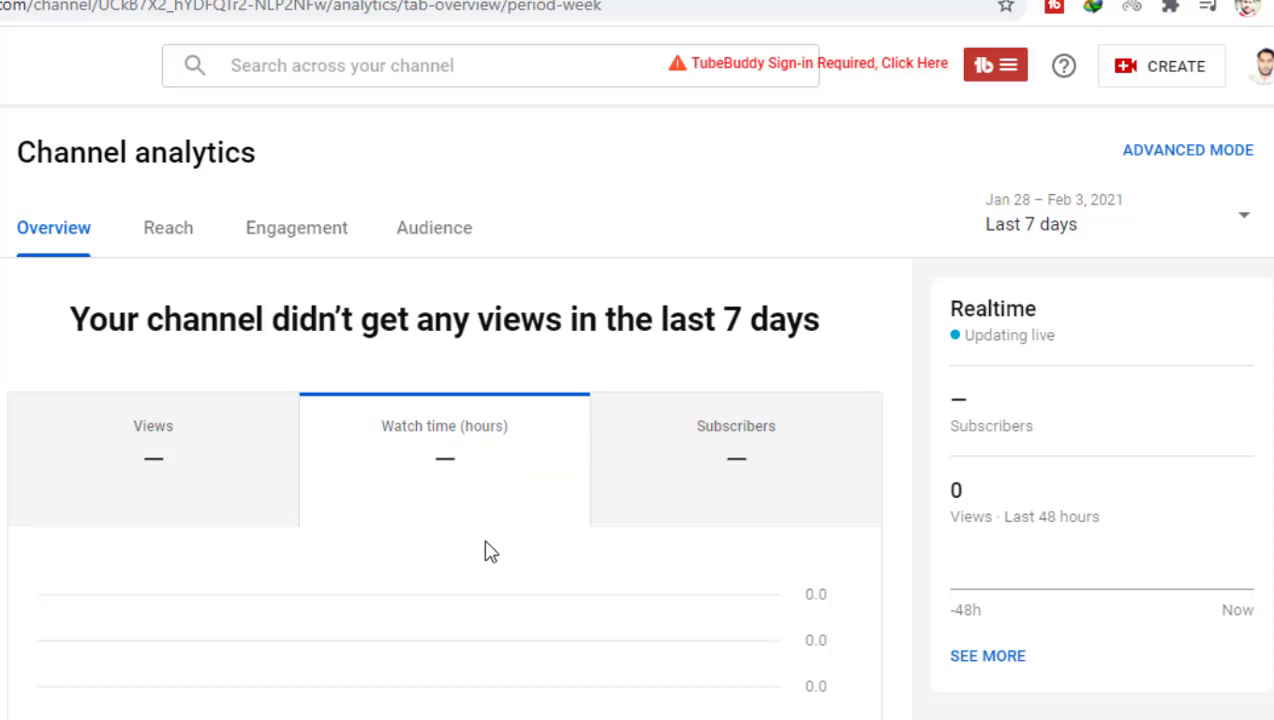
click(718, 452)
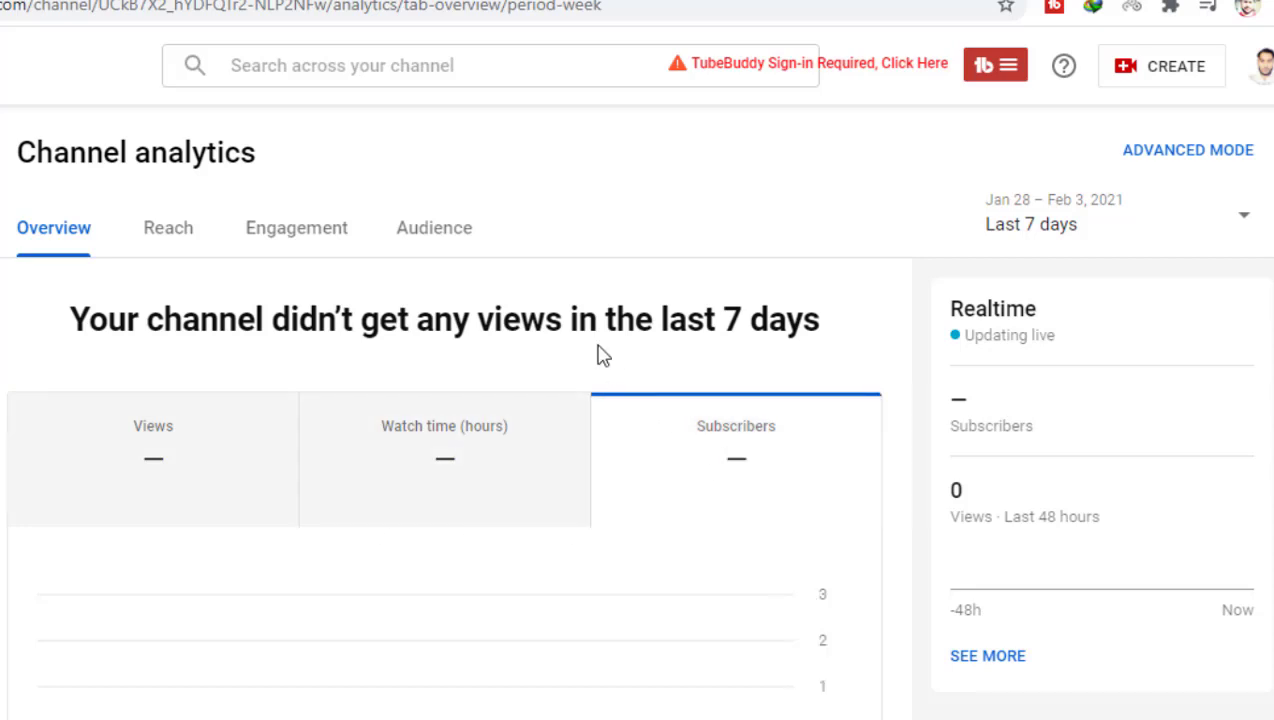
Switch the channel analytics period to the last 28 days.
drag(513, 308, 788, 350)
click(789, 325)
click(1098, 222)
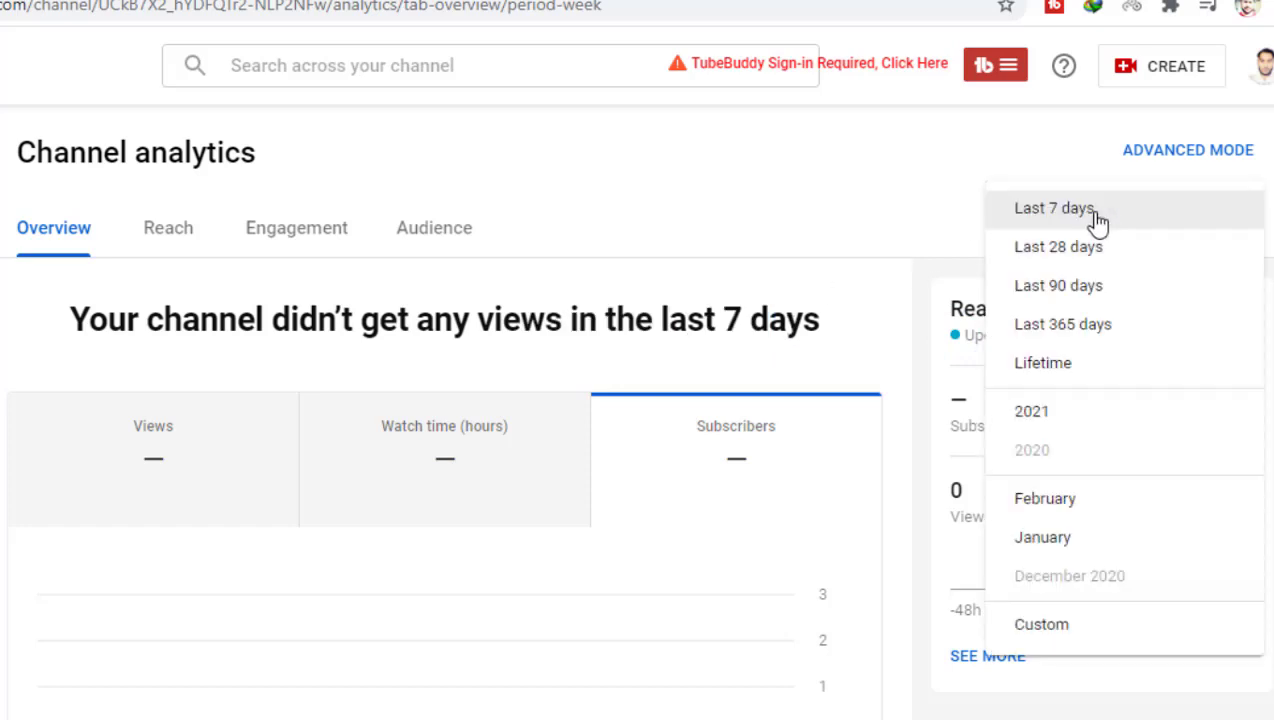
click(1097, 252)
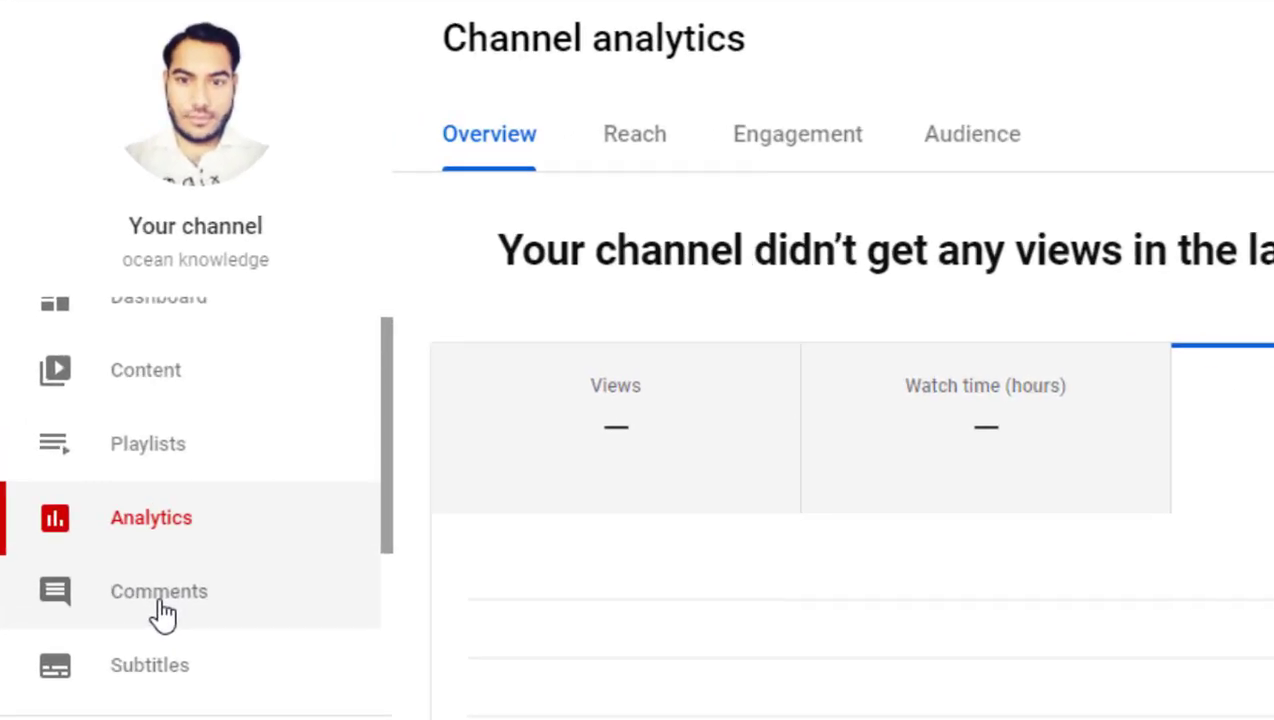
Look through the channel's comments, copyright and monetization pages, dismissing the channel customization tip.
click(170, 596)
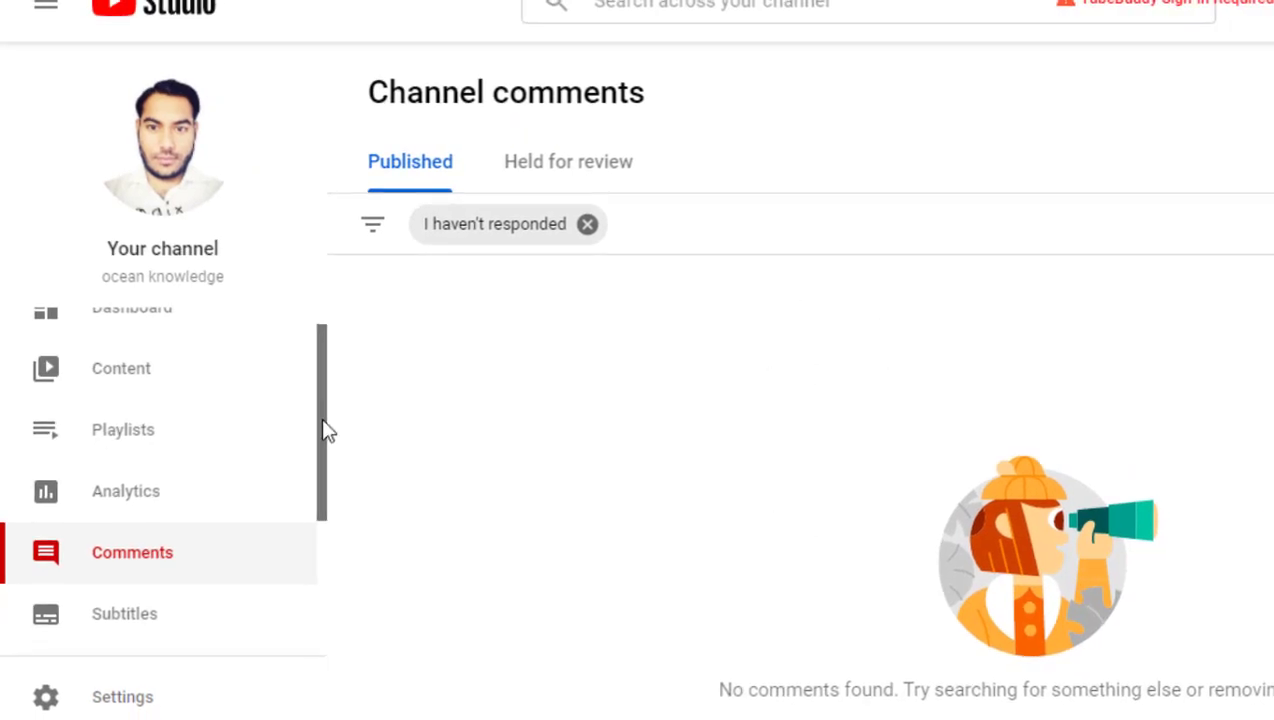
drag(322, 430, 307, 586)
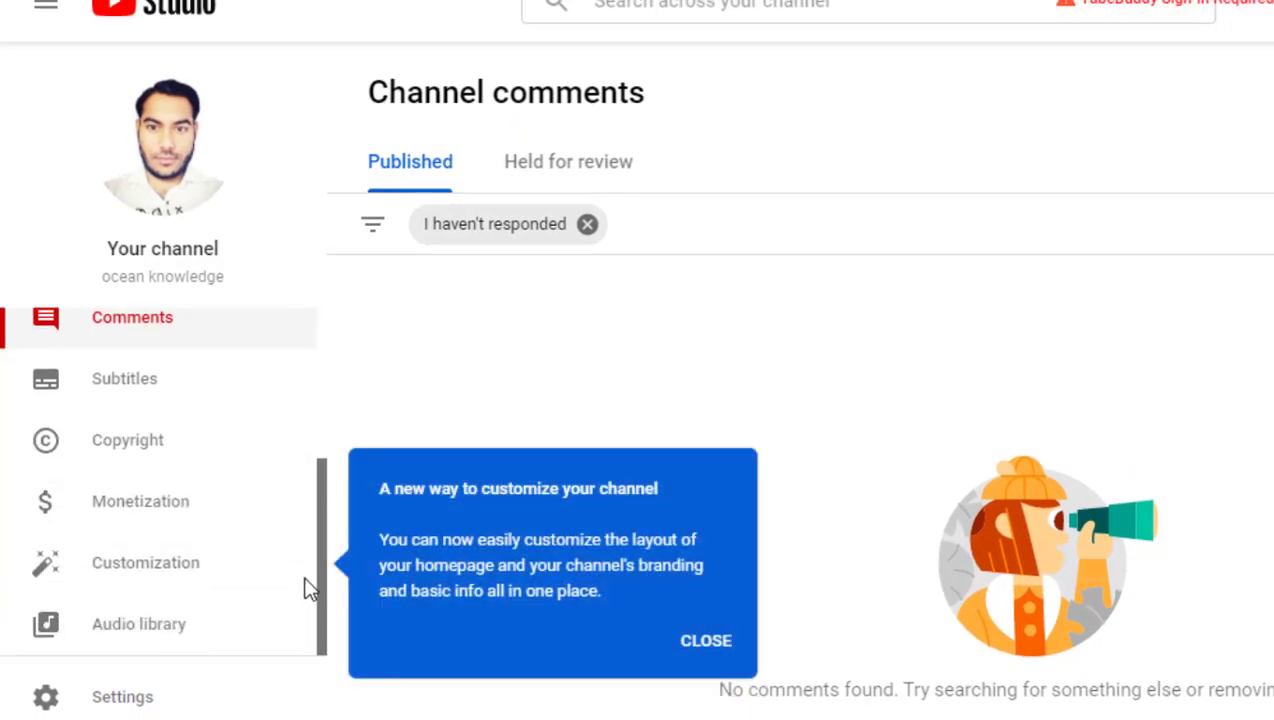
click(138, 450)
click(713, 641)
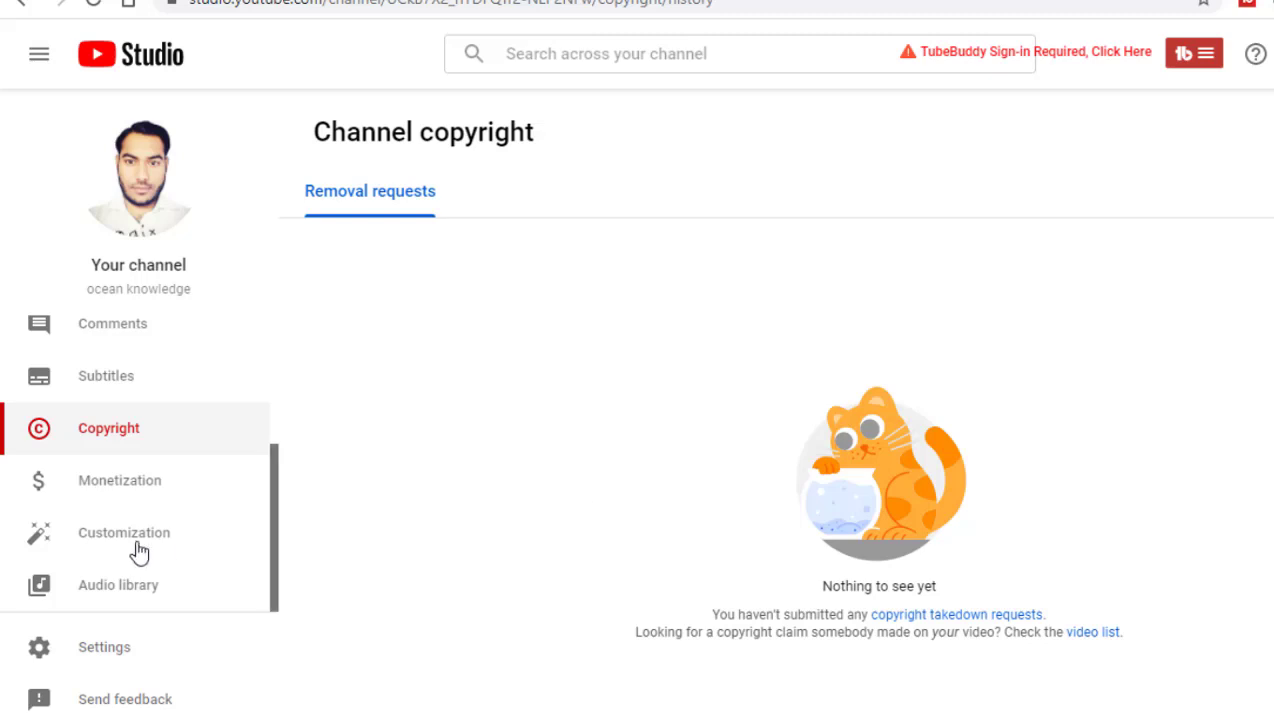
click(151, 485)
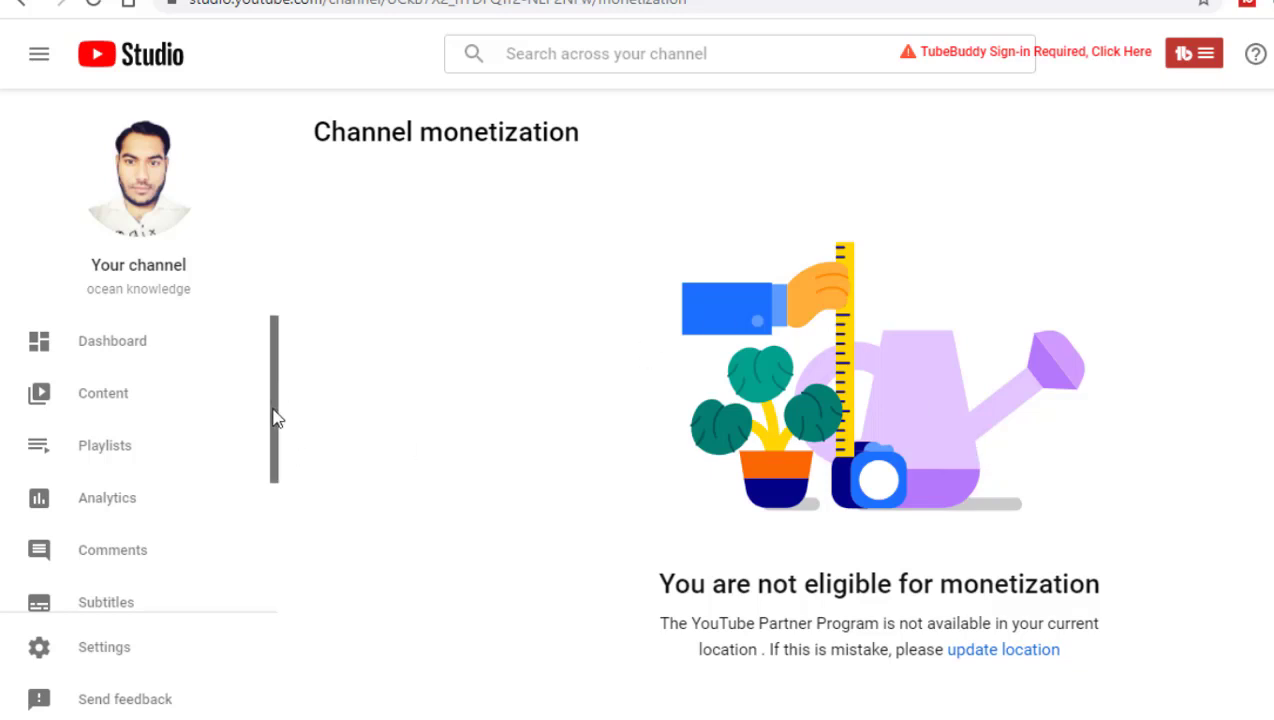
Open the audio library's free music and dismiss its welcome tip.
drag(276, 418, 253, 546)
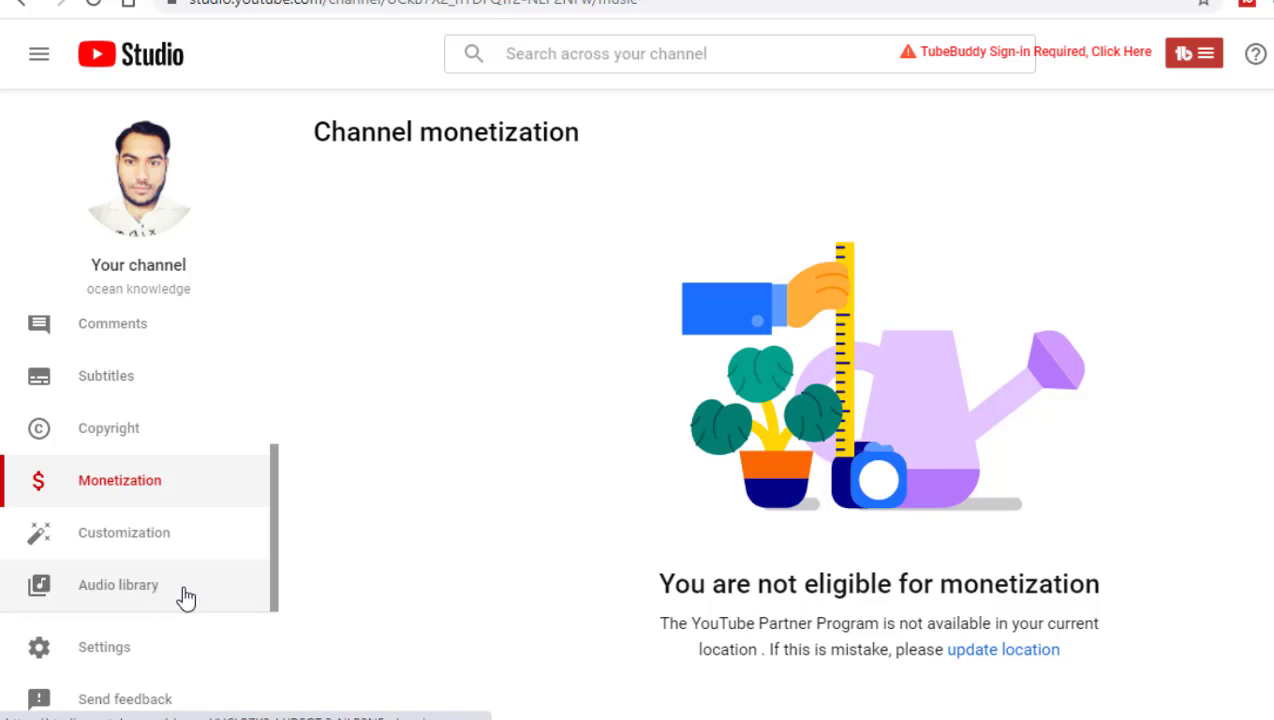
click(186, 597)
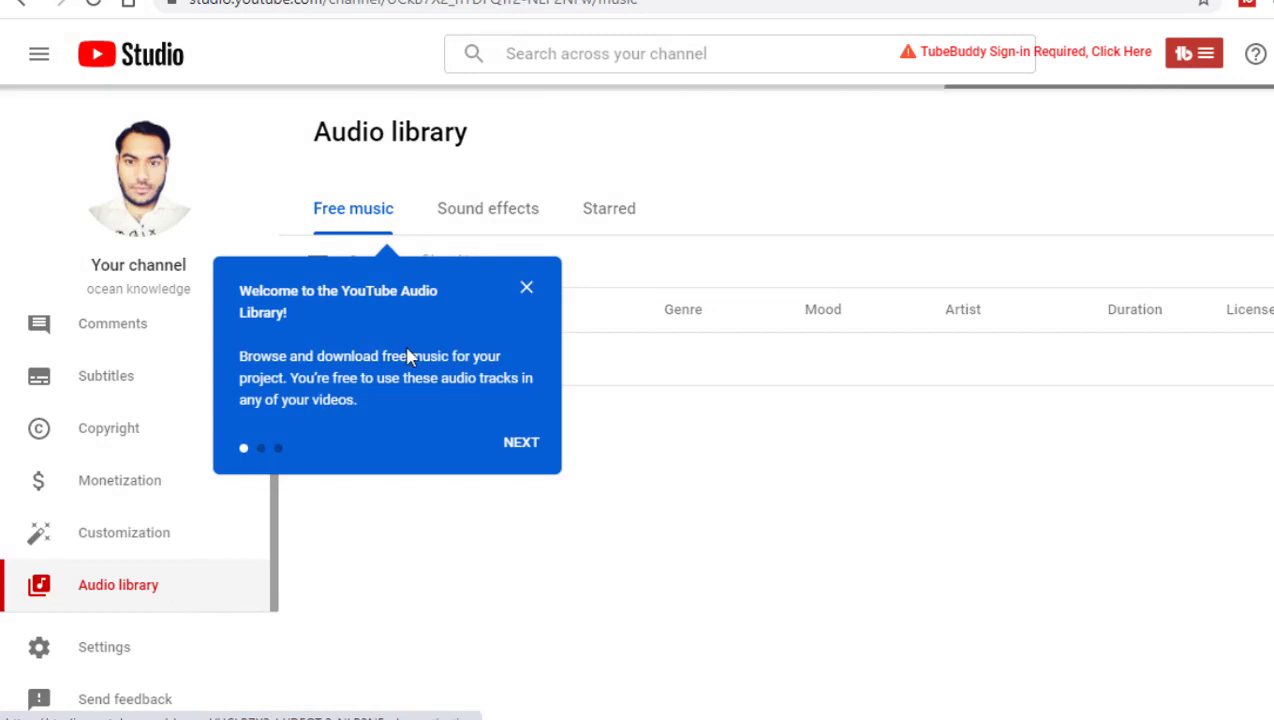
click(527, 290)
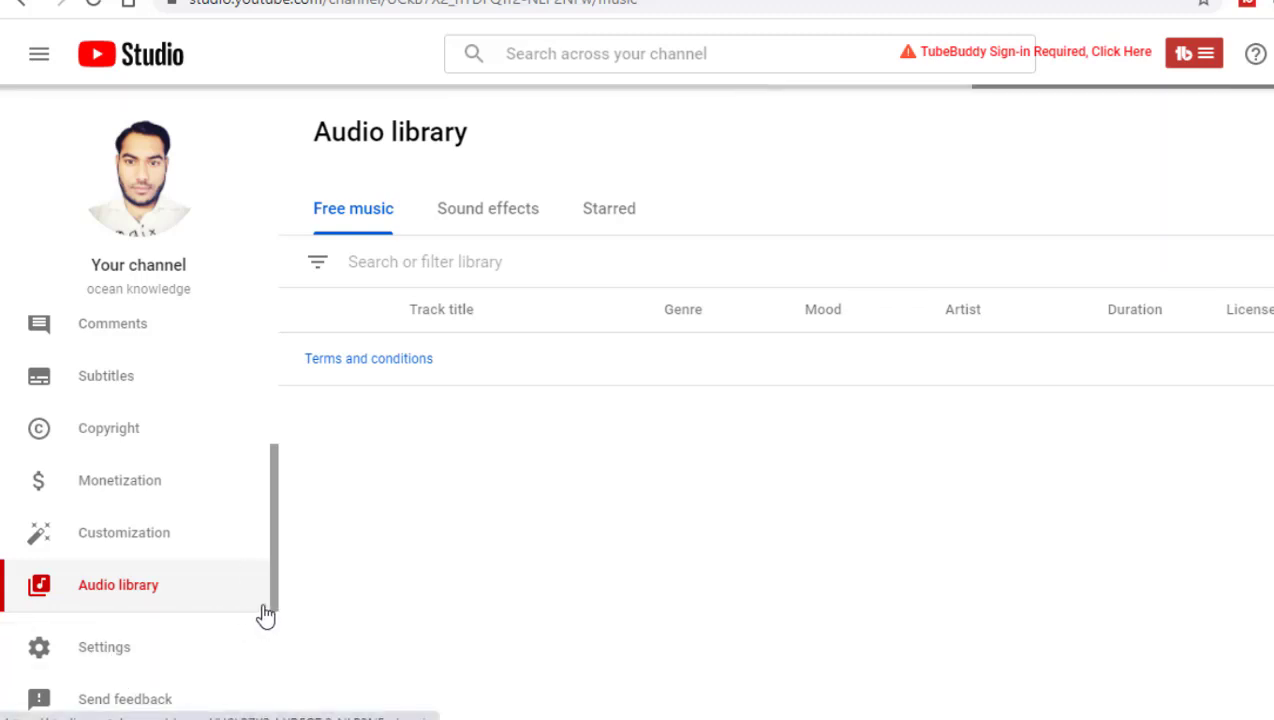
Open the Studio settings and review the channel's basic info, checking the country of residence choices without selecting one.
click(115, 664)
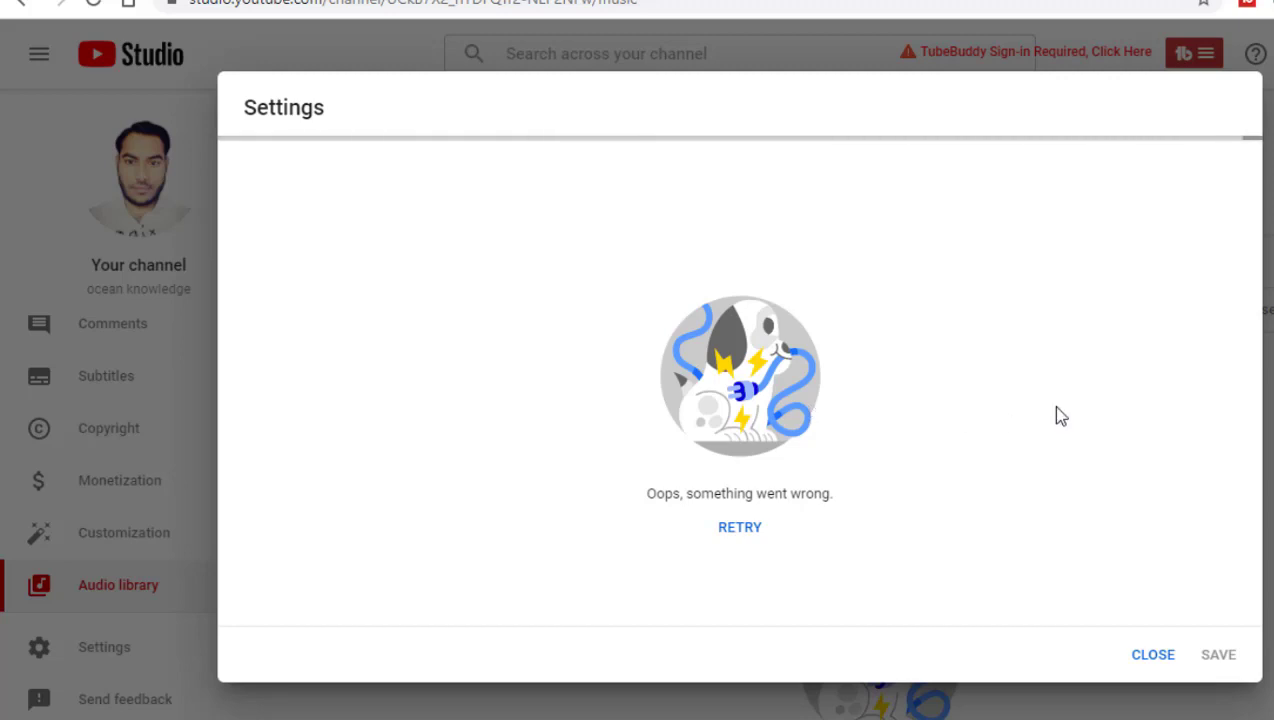
click(1153, 661)
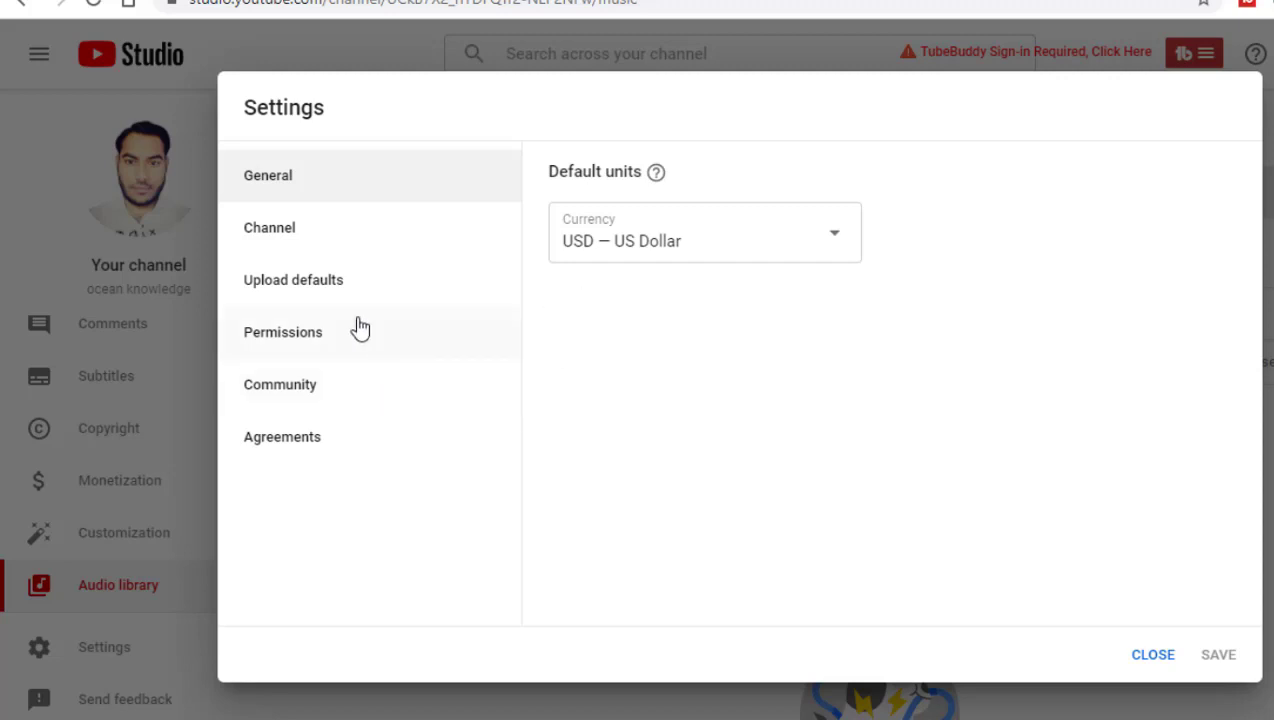
click(292, 238)
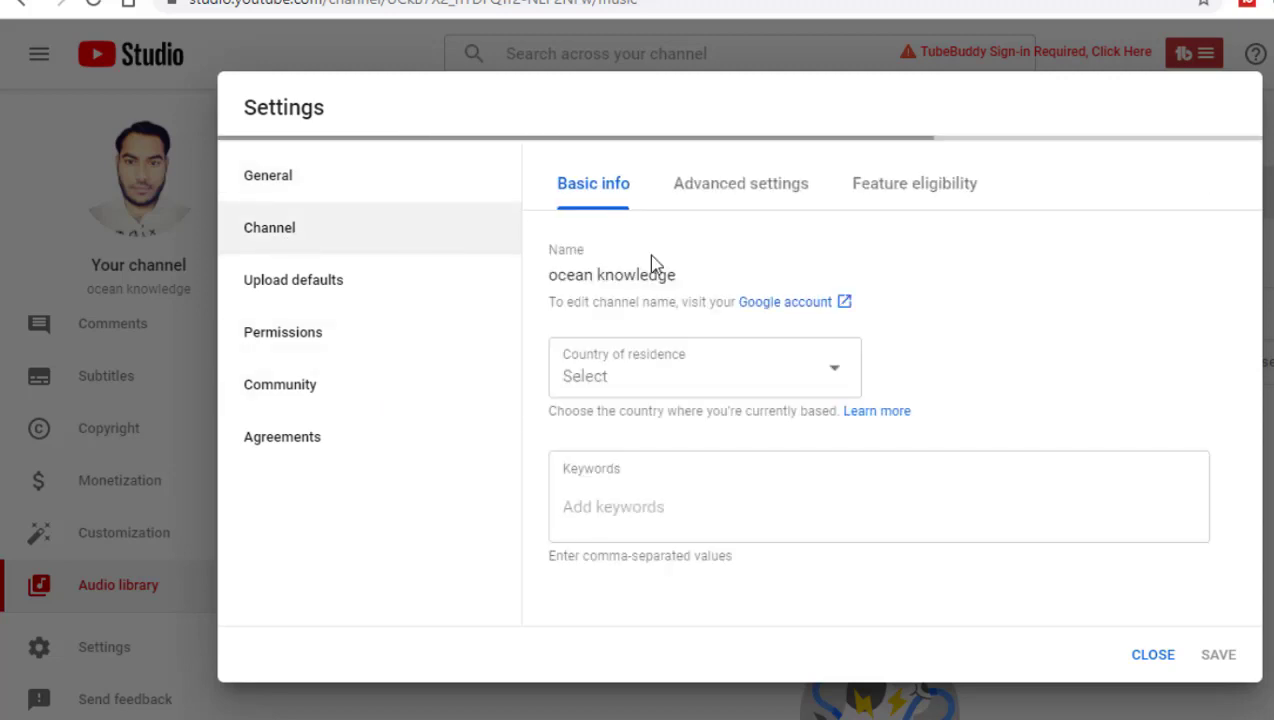
click(766, 384)
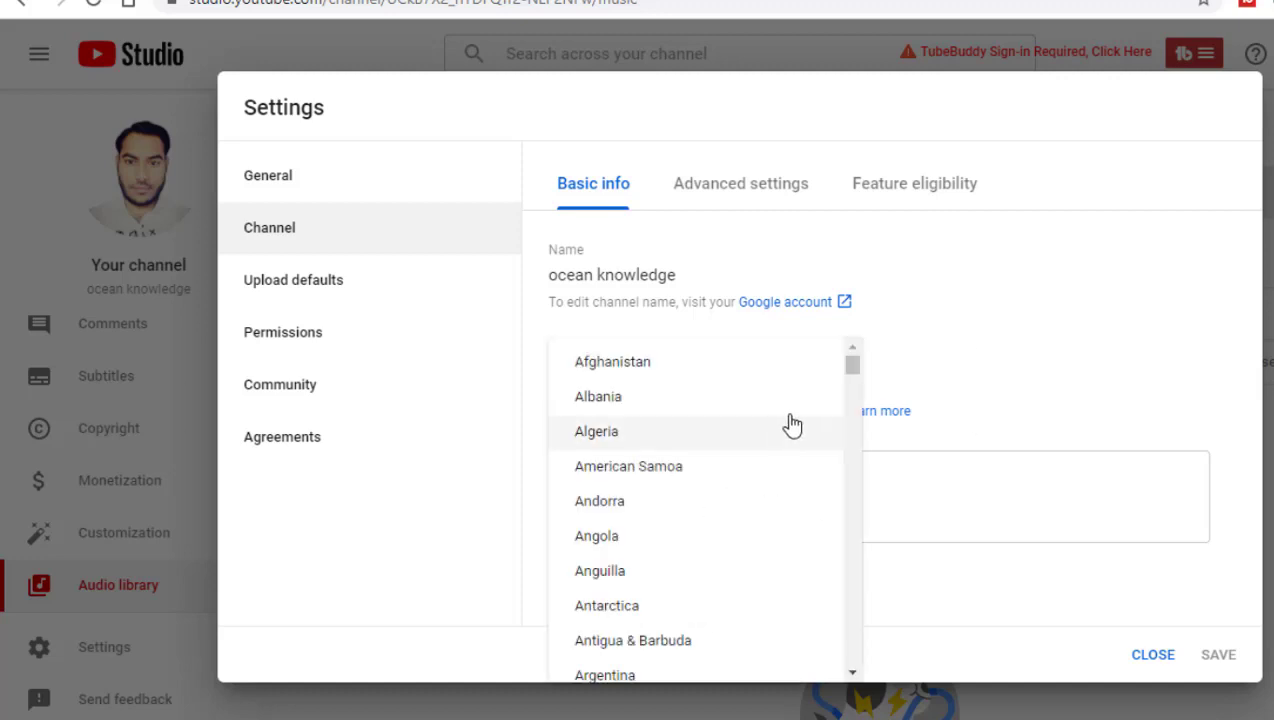
click(415, 600)
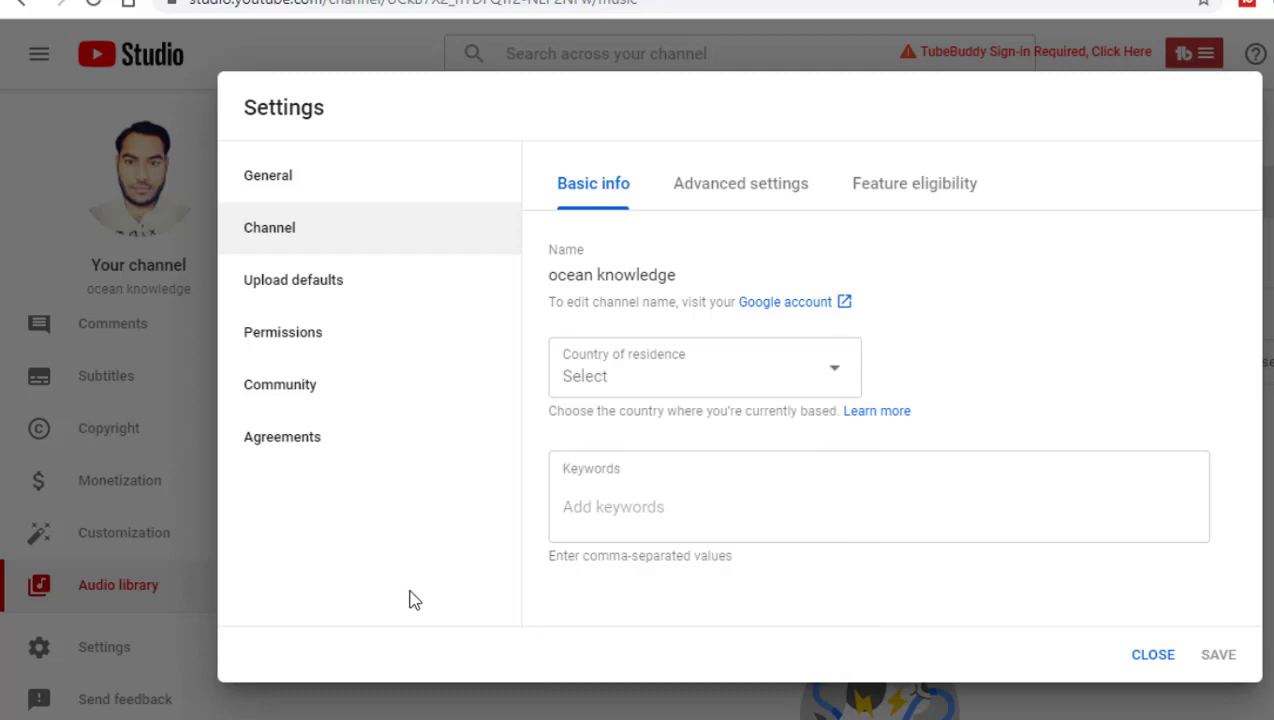
Review the upload defaults, permissions, community and agreements settings, including the description help, and close the settings unsaved.
click(419, 300)
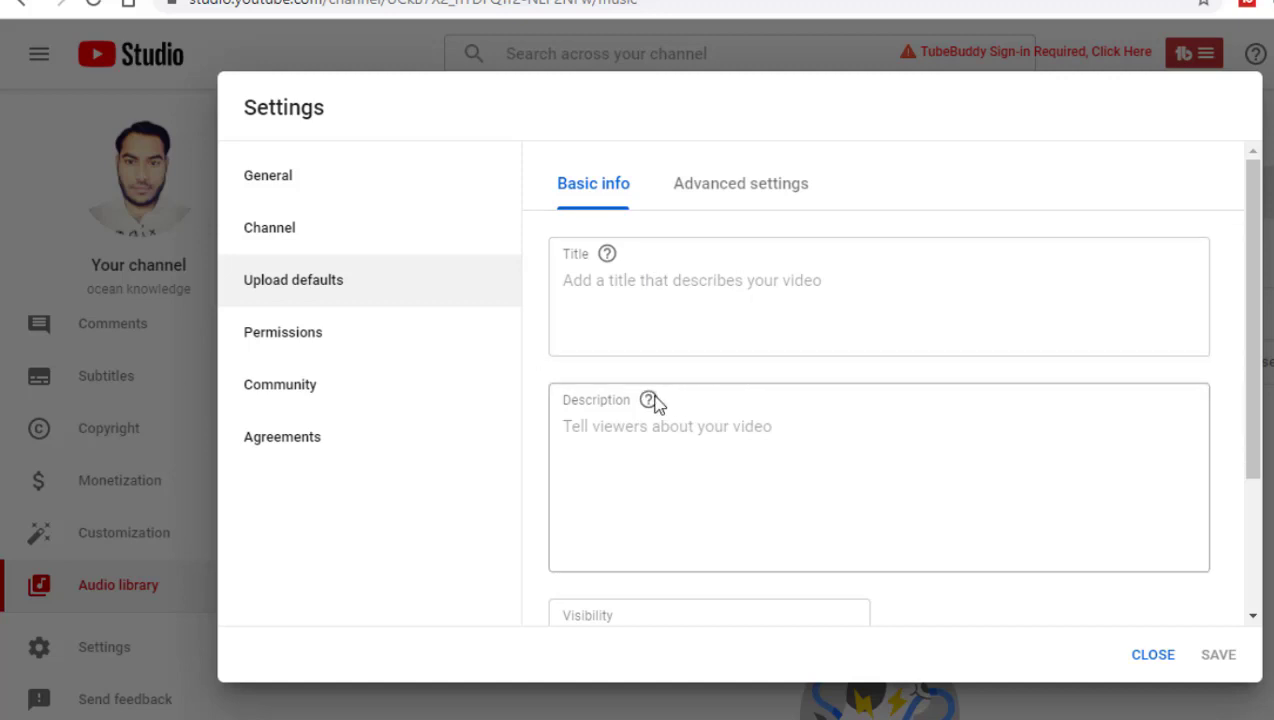
mouse_move(651, 400)
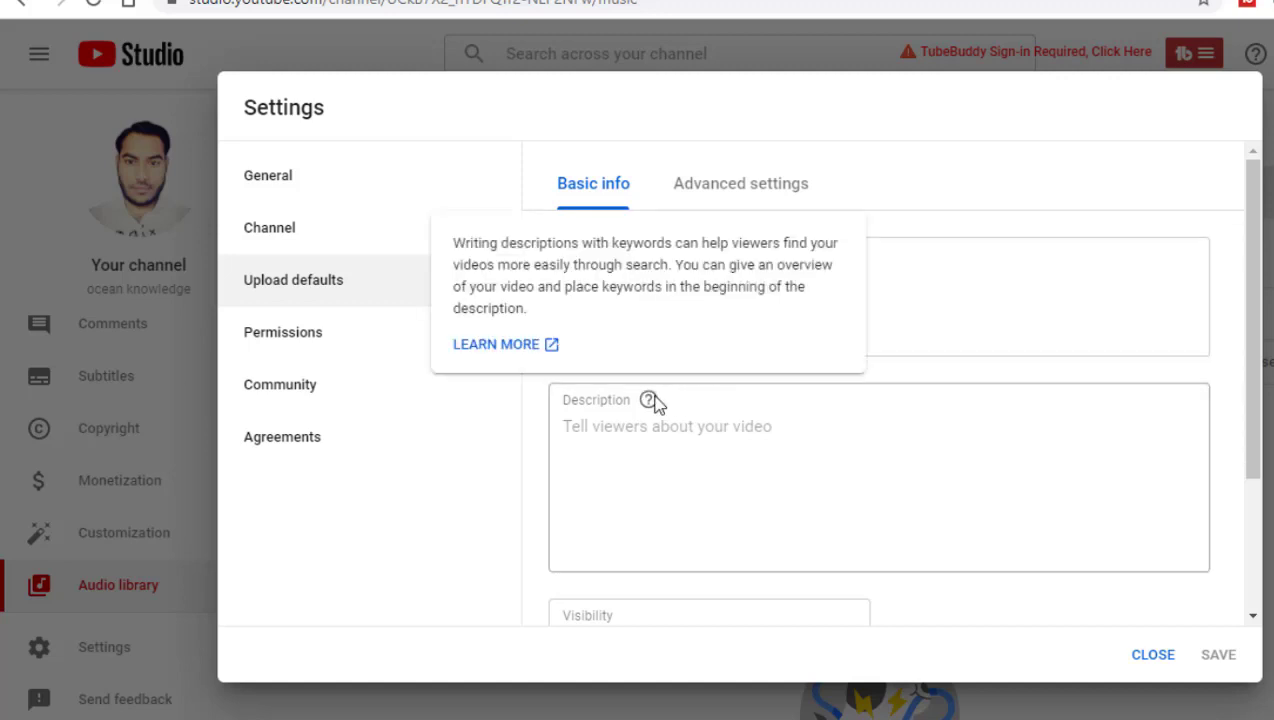
click(296, 358)
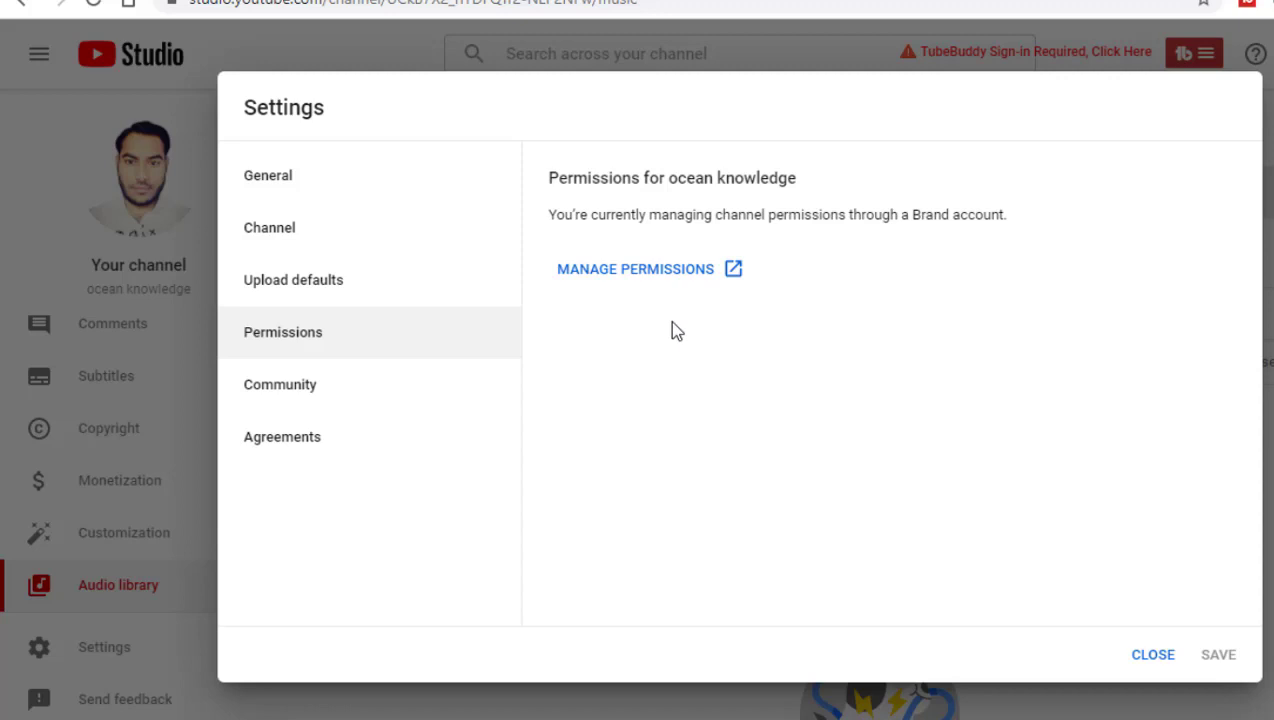
click(300, 405)
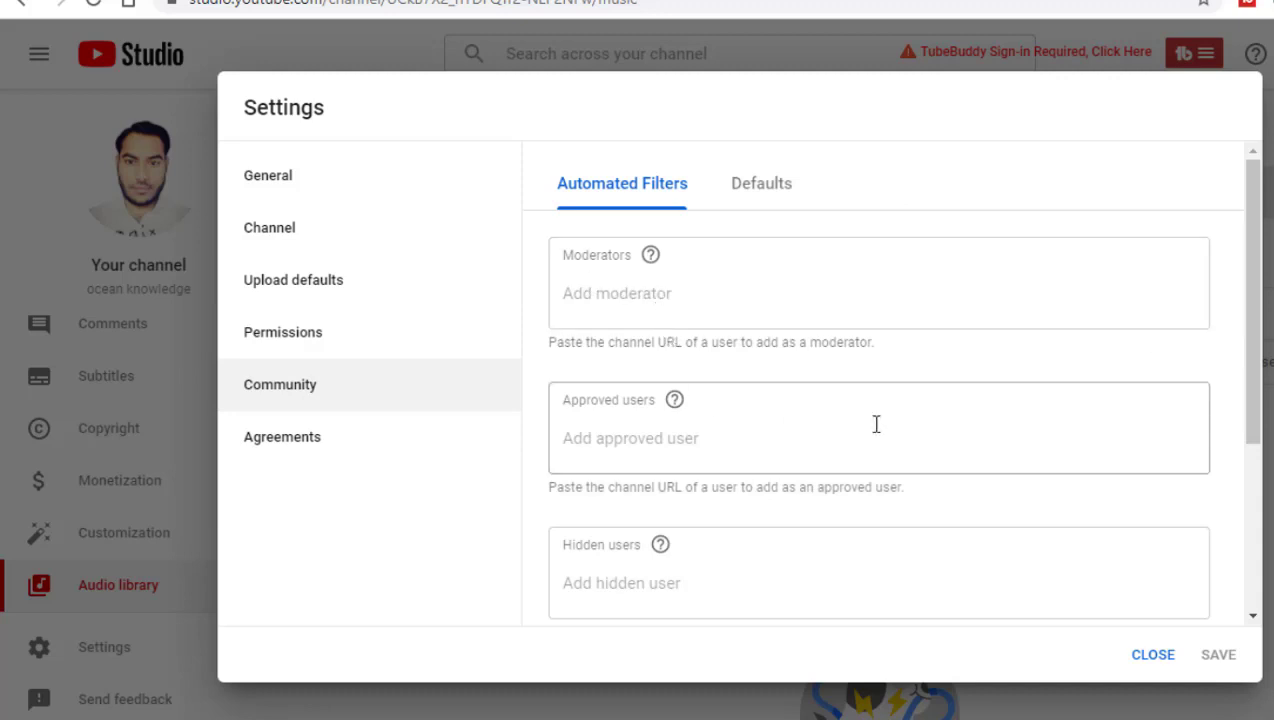
click(341, 458)
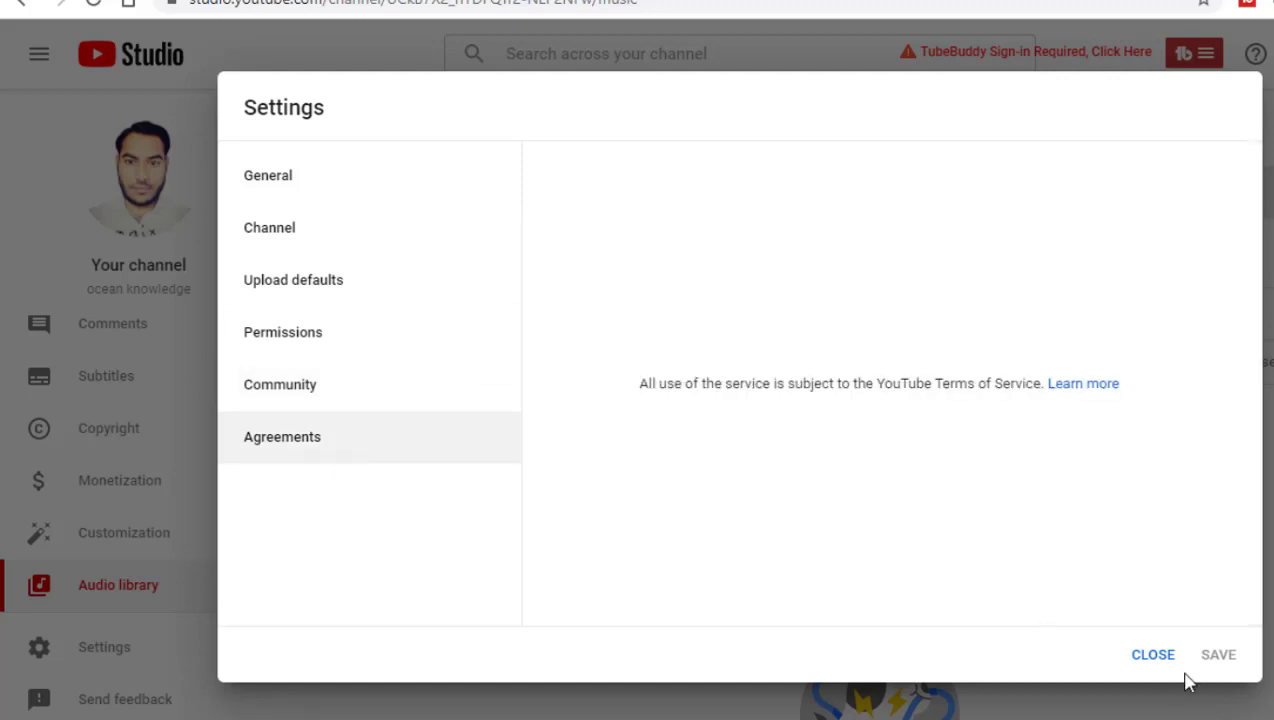
click(1153, 656)
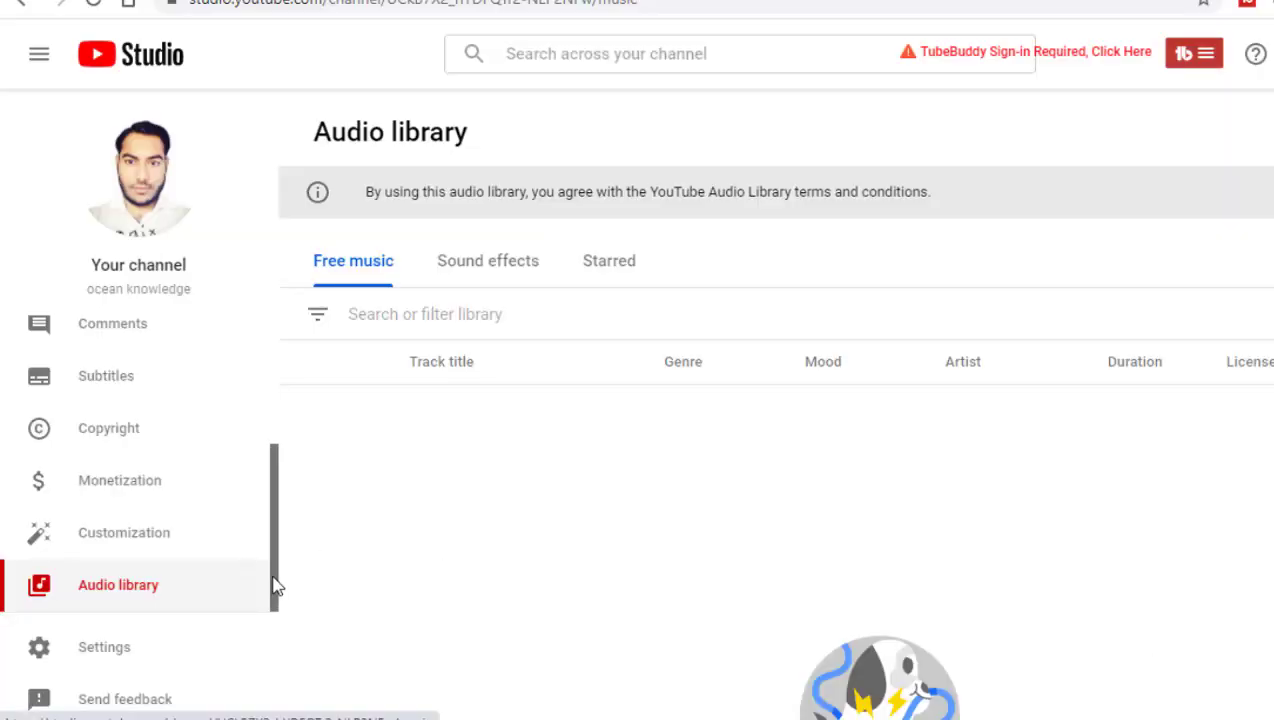
drag(276, 587, 268, 406)
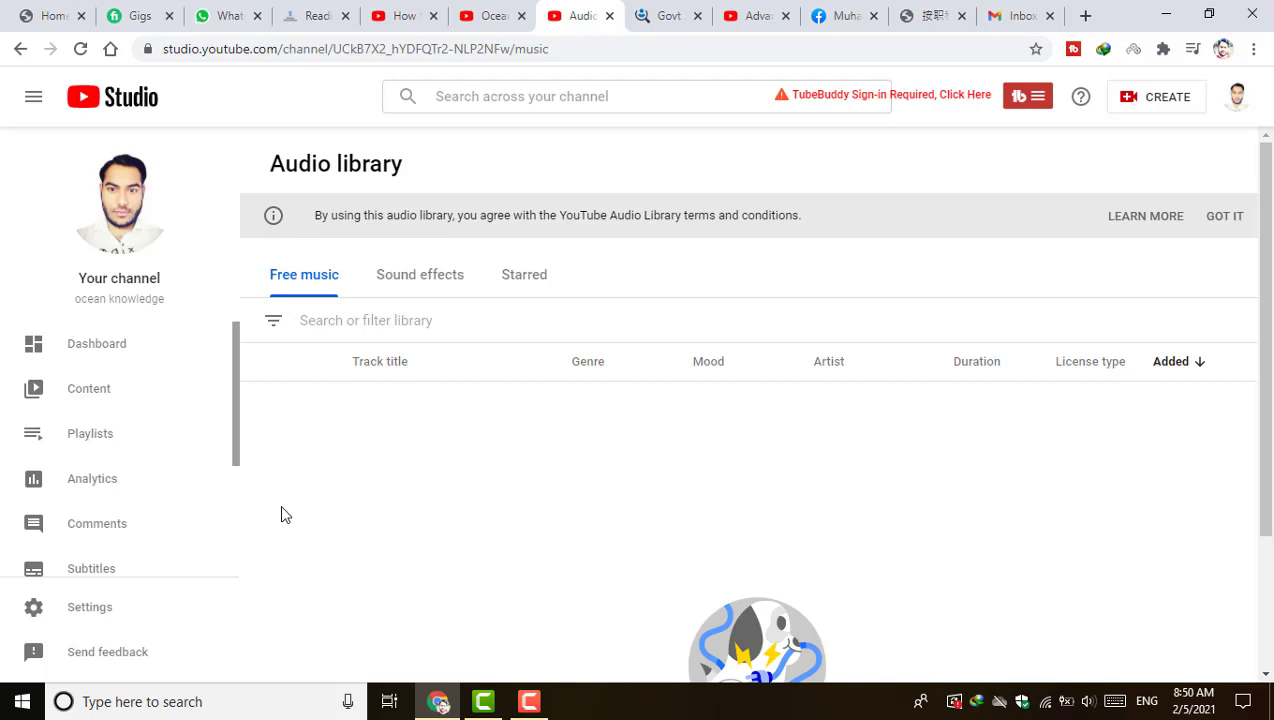
click(528, 700)
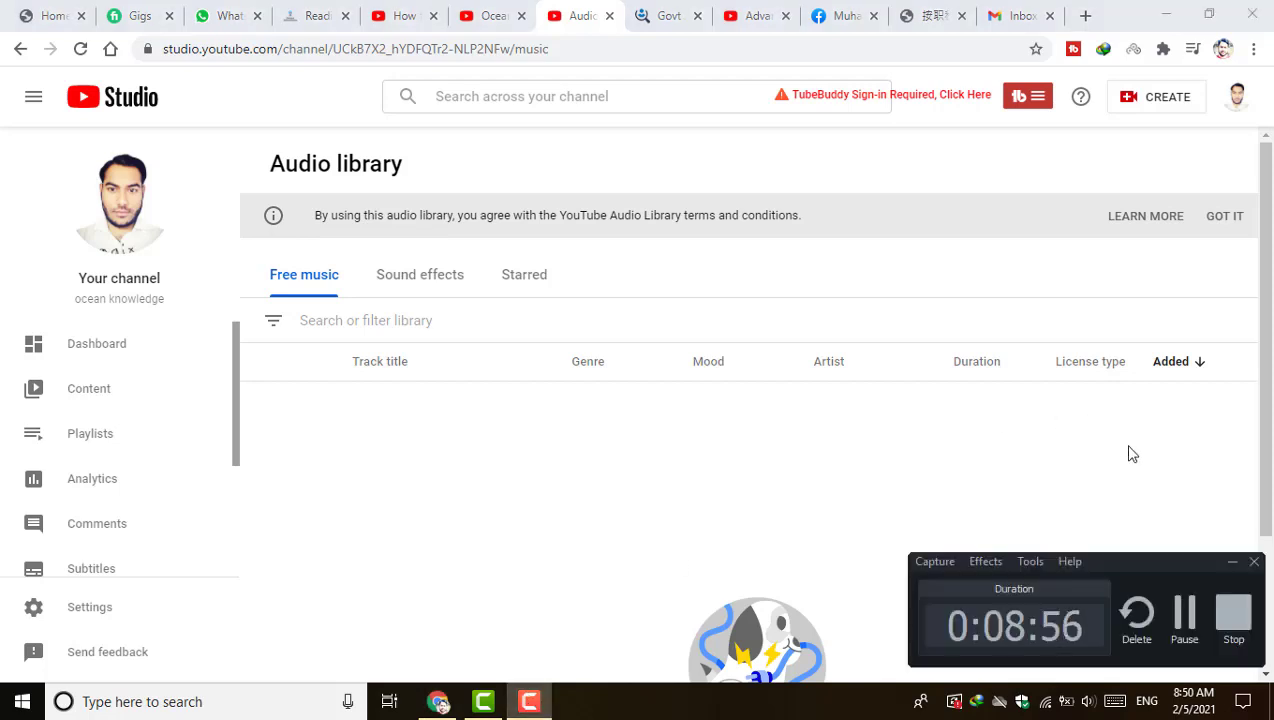